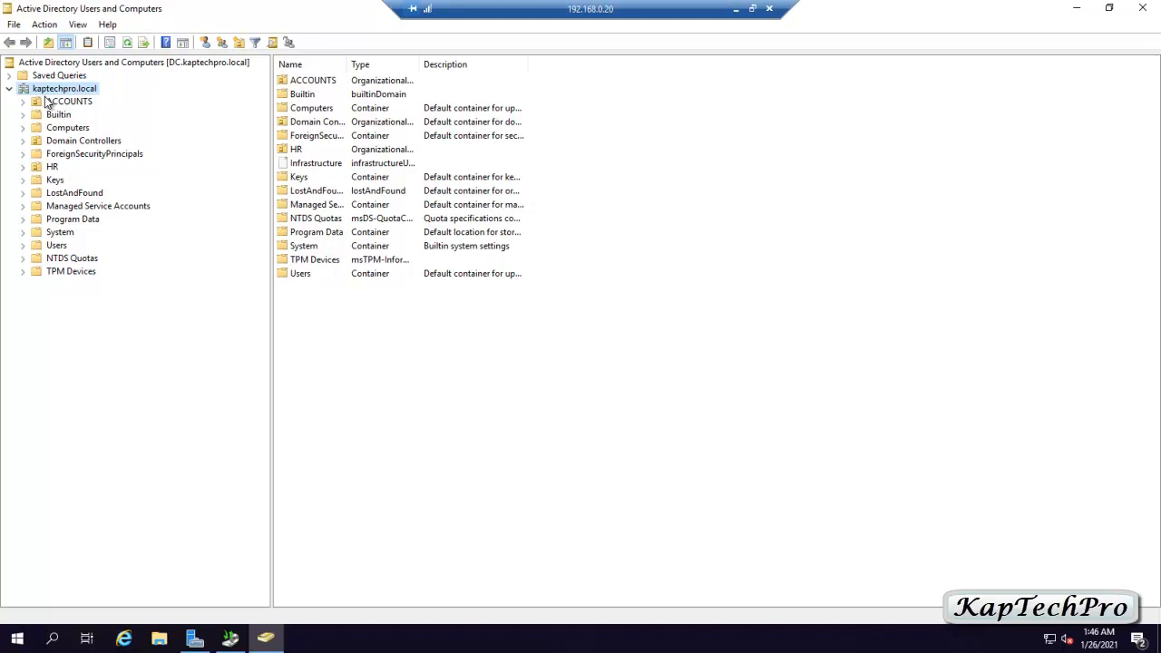
- Browse the ACCOUNTS and HR OUs, ending on ACCOUNTS with the CLIENT computer and three users
click(50, 105)
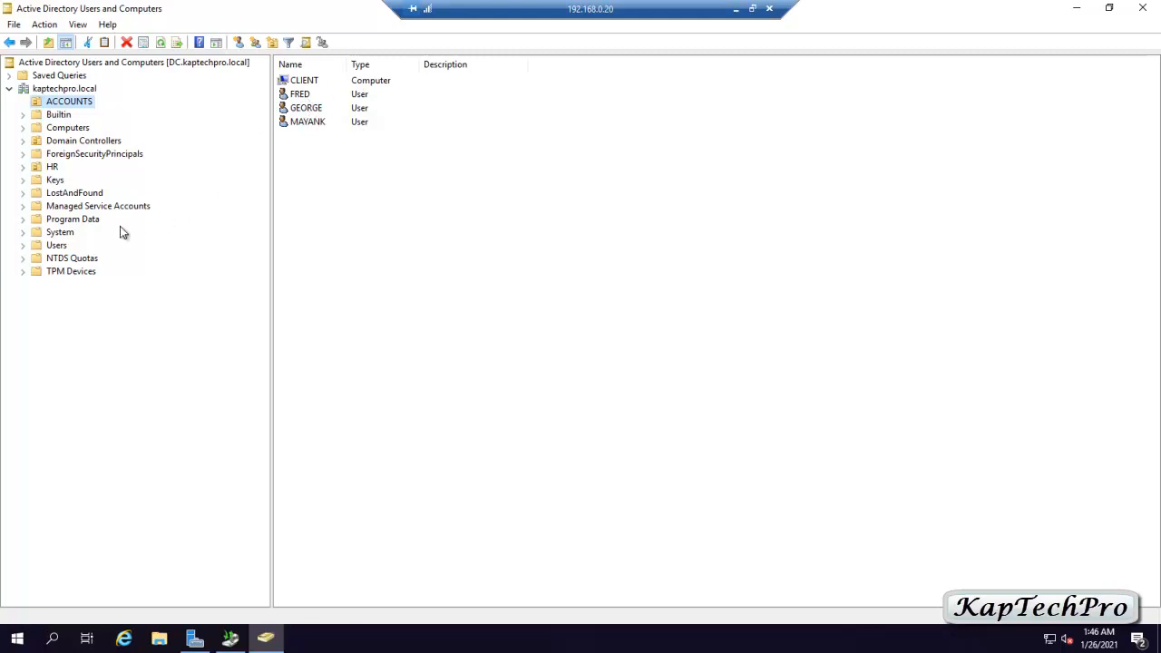
click(51, 168)
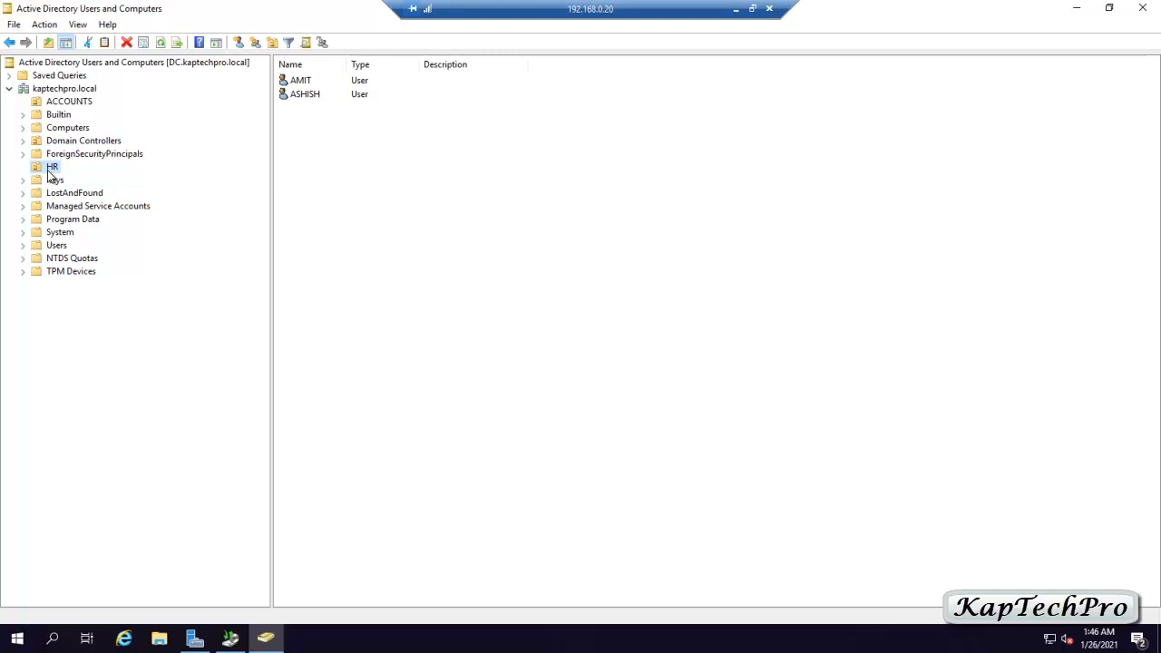
click(96, 101)
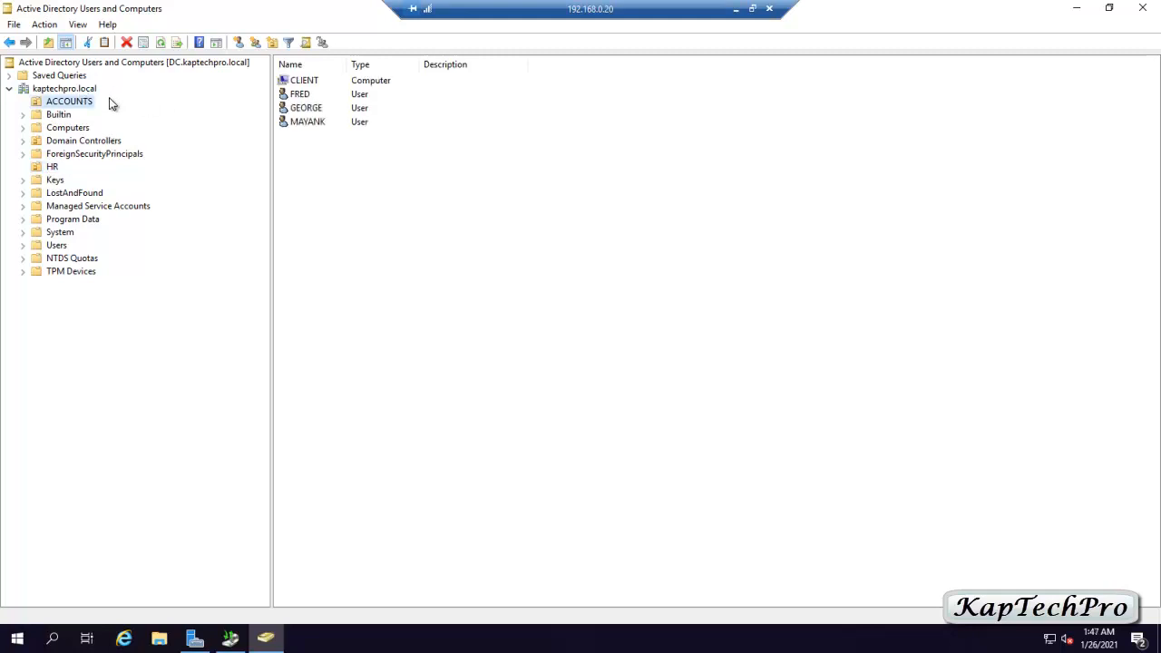
- Delete the ACCOUNTS OU and its whole subtree using the Delete Subtree server control
right_click(61, 104)
click(107, 236)
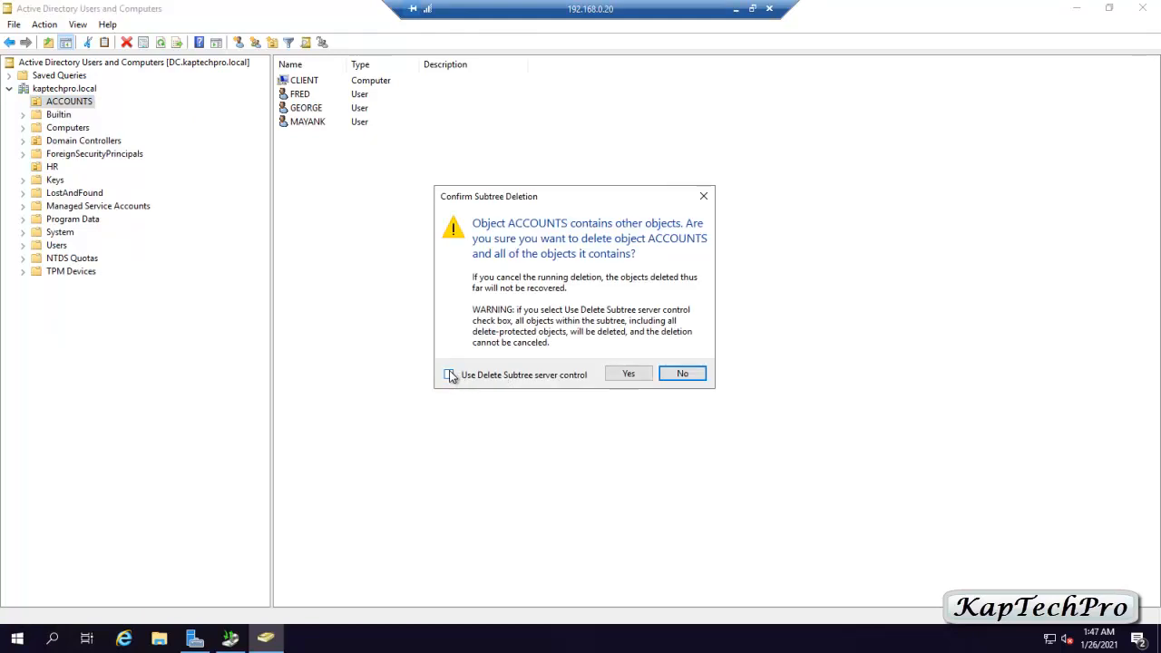
click(458, 377)
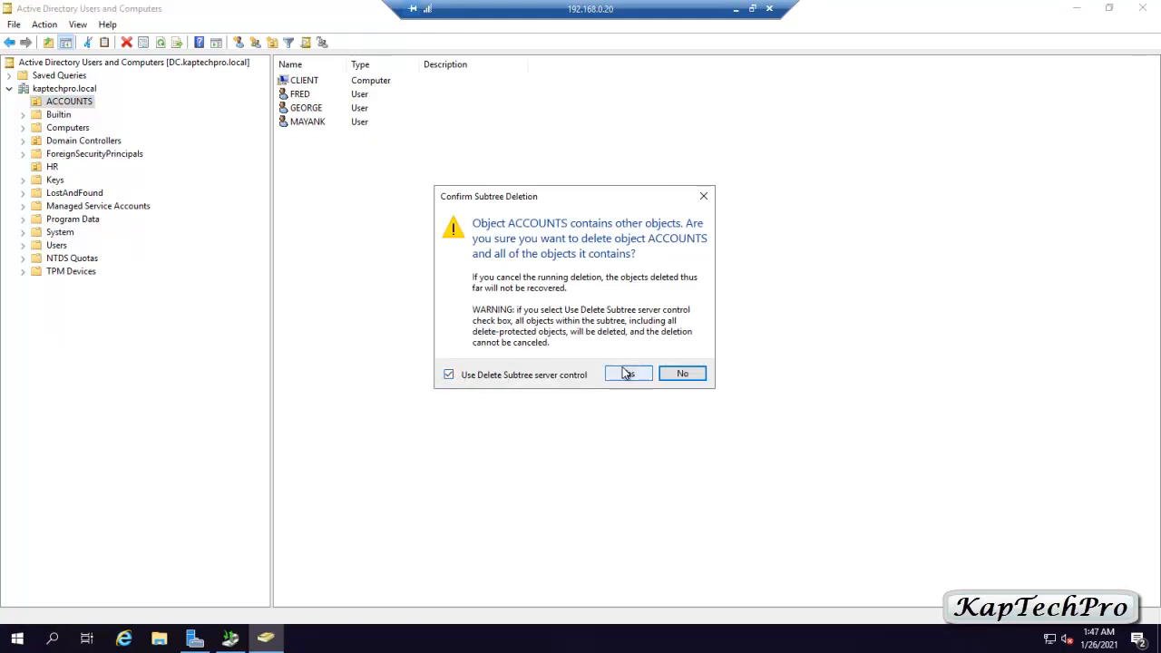
click(622, 372)
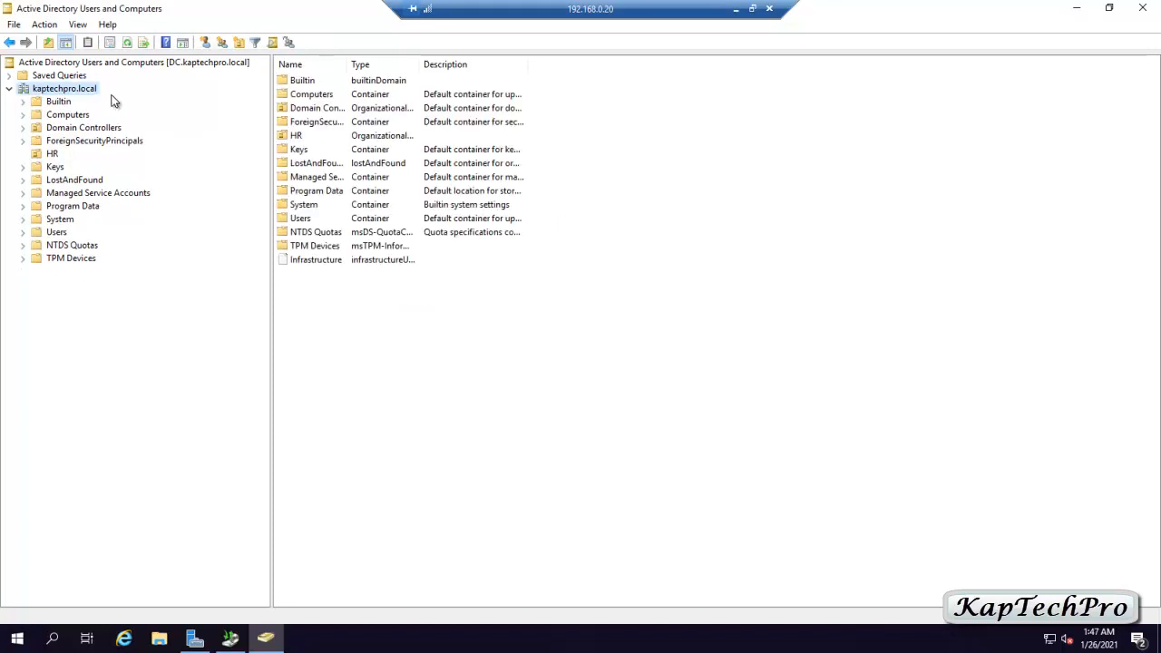
- Delete the HR OU along with all its users
right_click(51, 154)
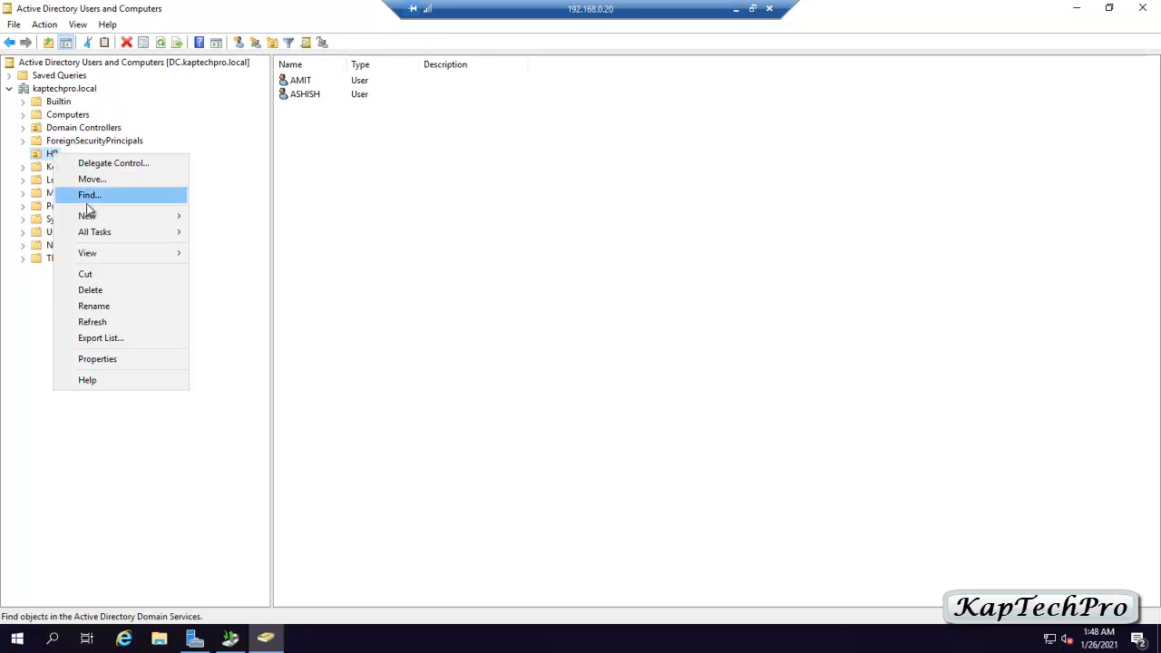
click(107, 290)
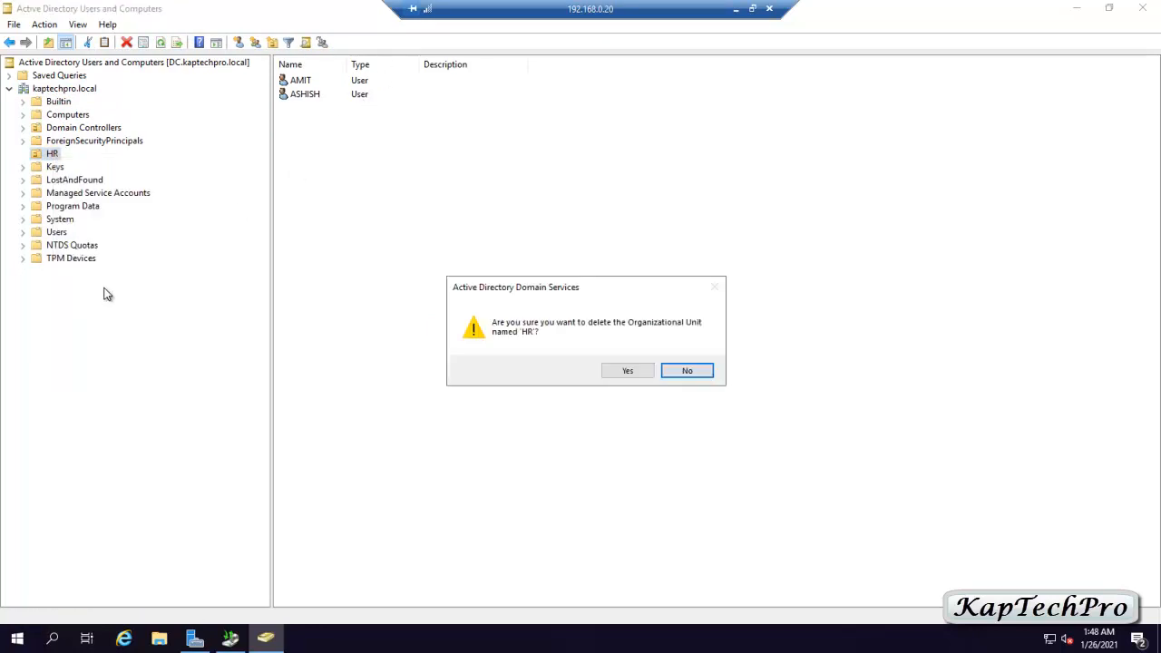
click(626, 371)
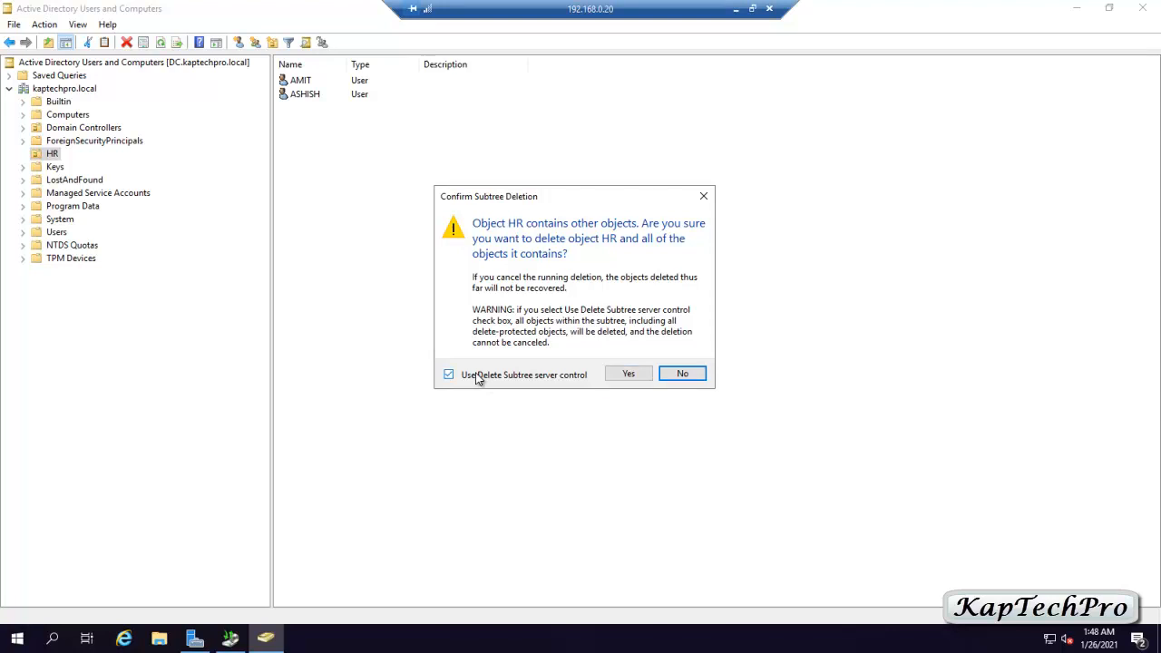
click(627, 373)
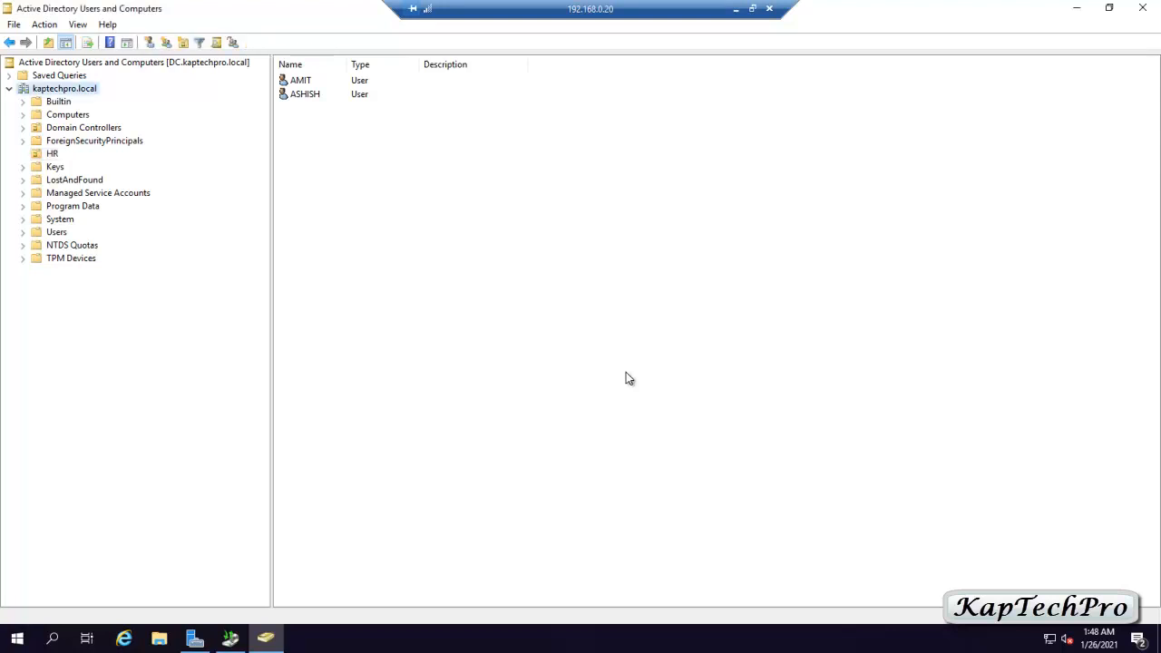
- Close Active Directory Users and Computers and bring up Windows Server Backup's Local Backup page
click(1153, 6)
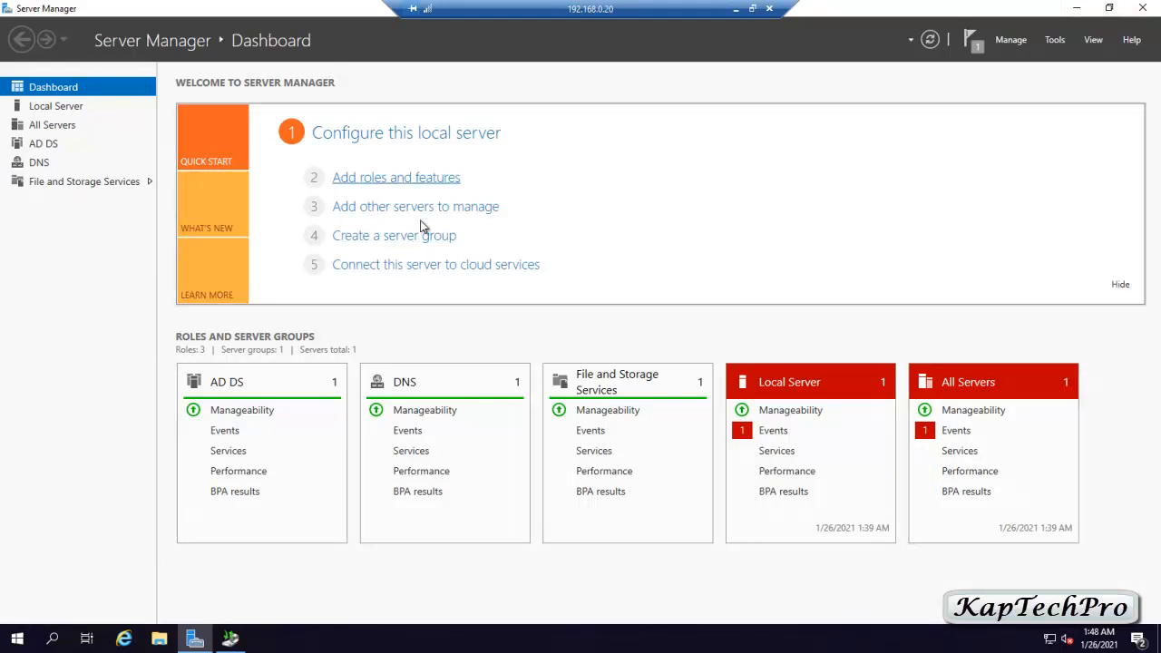
click(1151, 7)
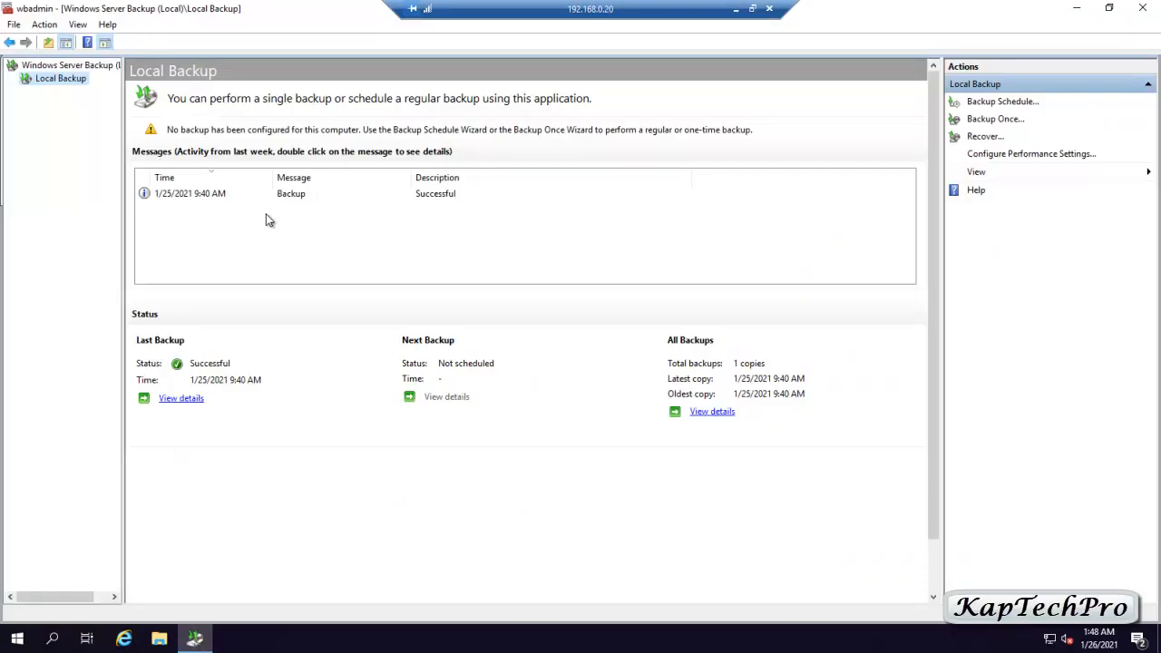
- Start a recovery of the system state from this server's 1/25/2021 backup
click(986, 138)
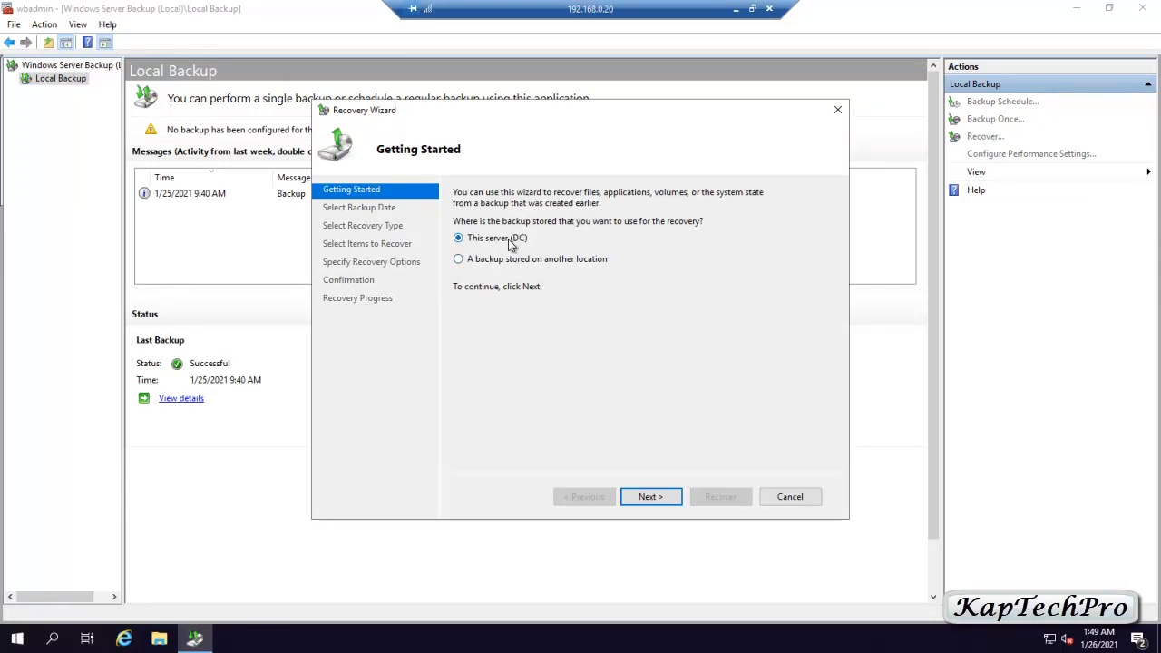
click(649, 497)
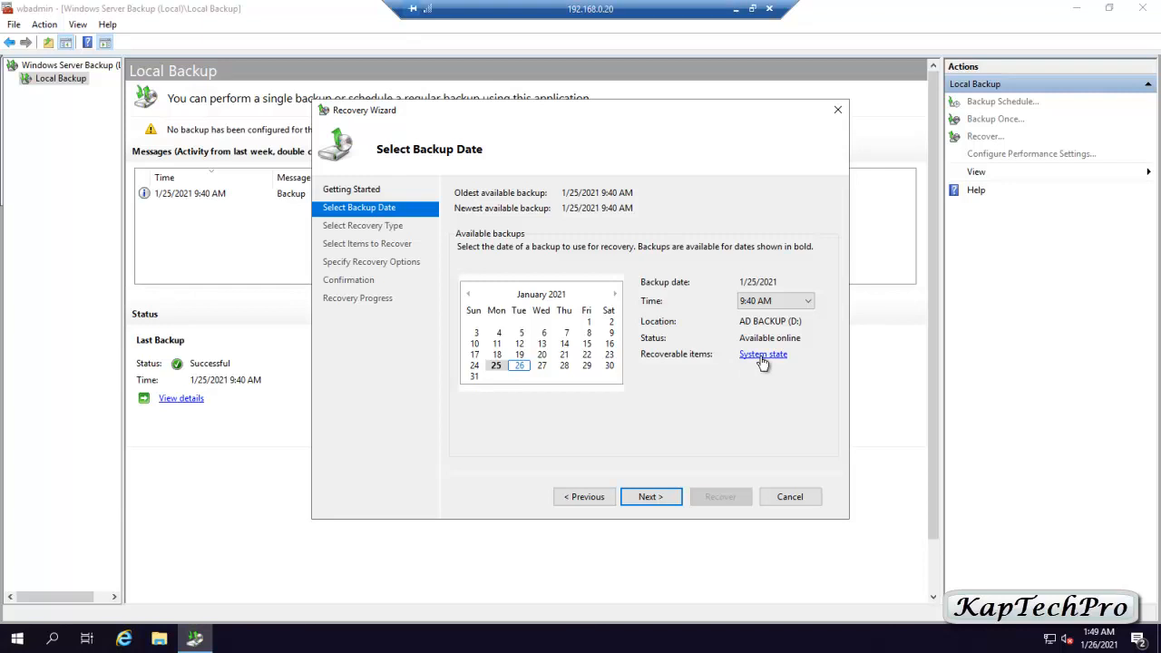
click(653, 496)
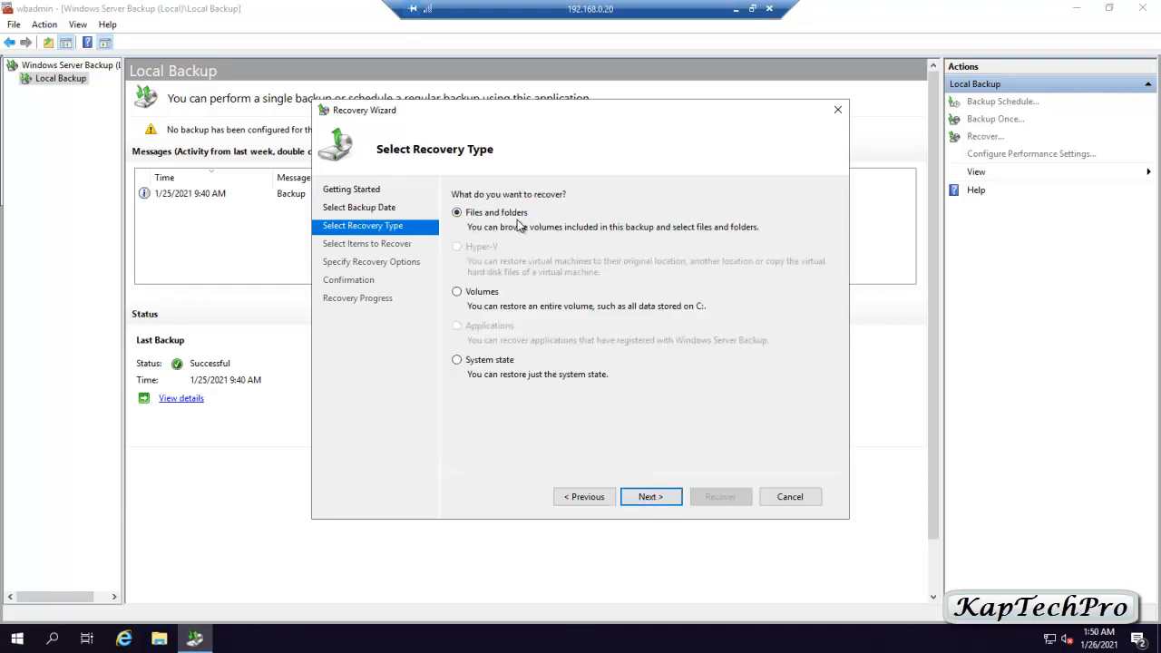
click(476, 361)
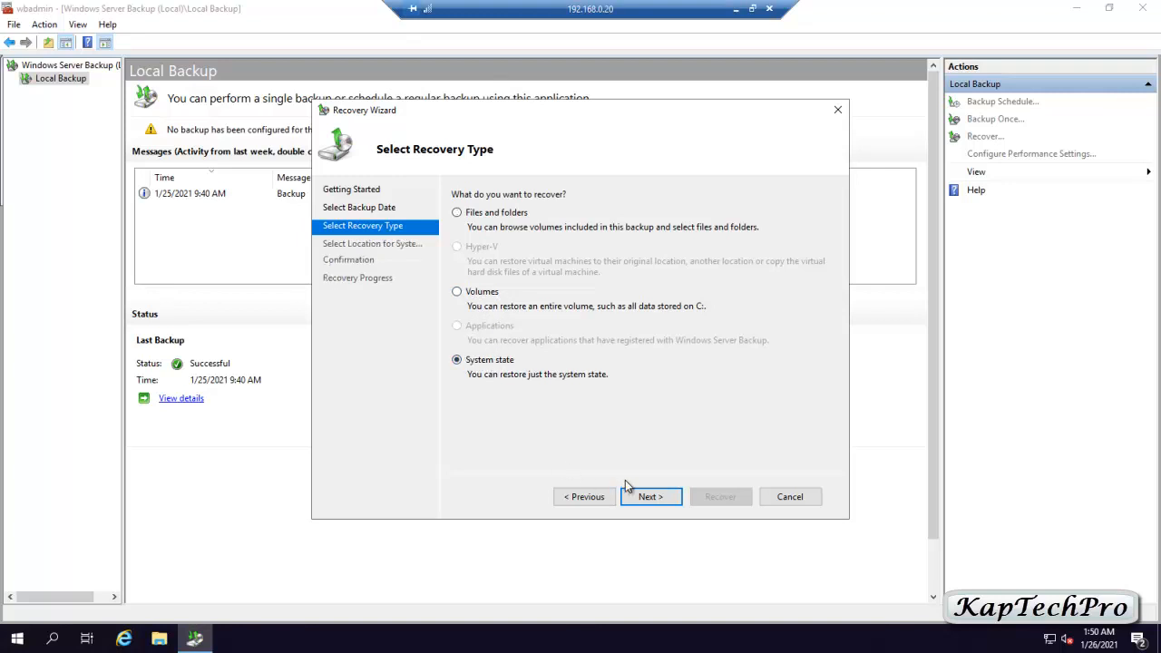
click(643, 498)
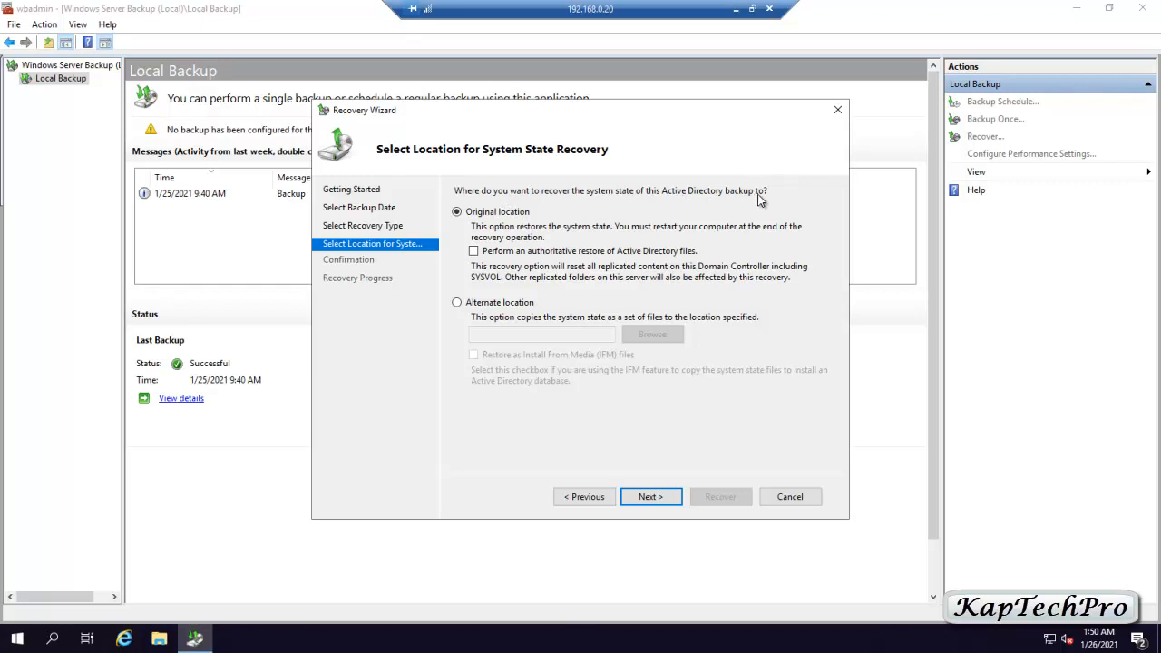
- Choose an authoritative restore, hit the DSRM-required error, and cancel the wizard
click(474, 252)
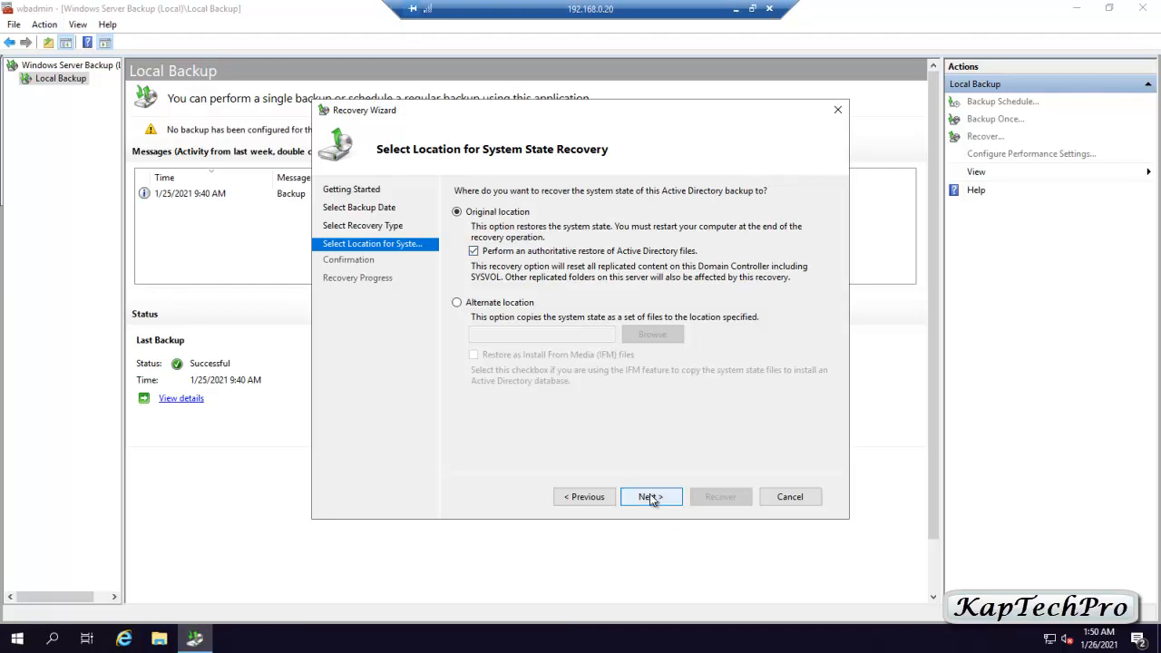
click(649, 497)
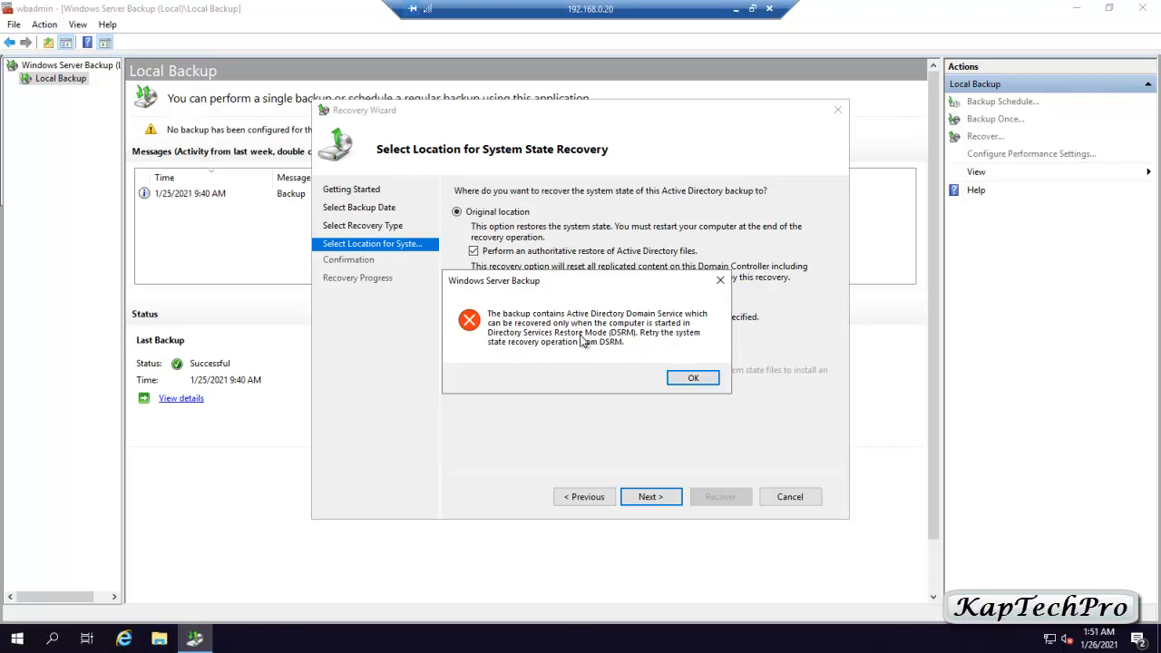
click(694, 378)
click(800, 498)
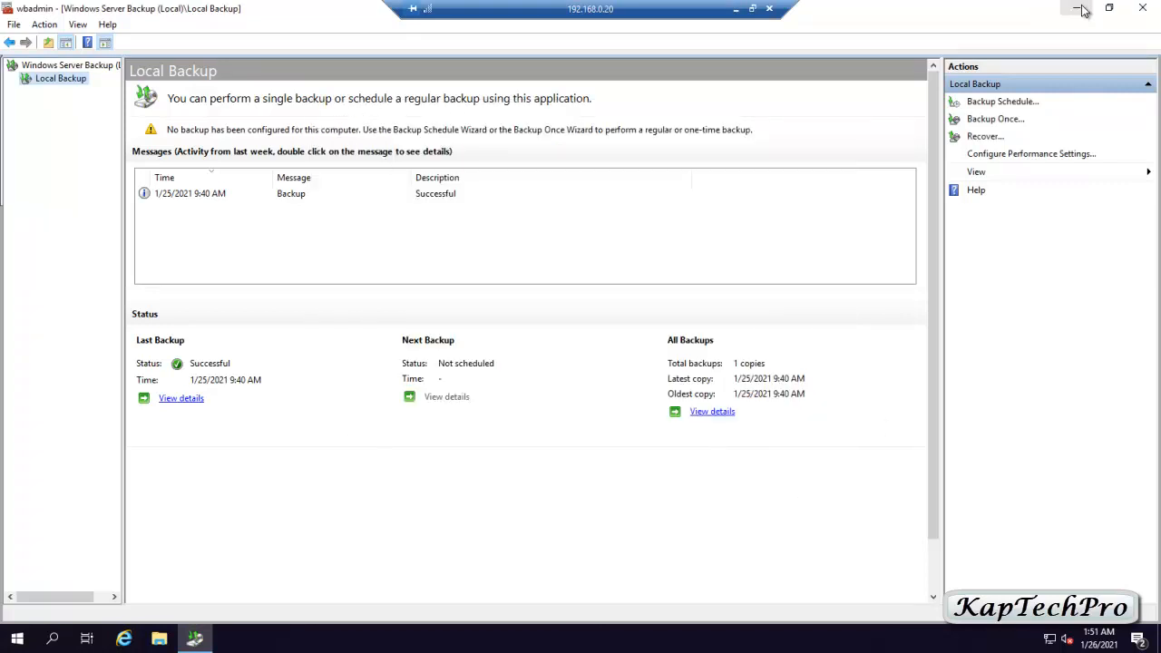
- Minimize the backup console and launch System Configuration (msconfig) from Run
click(1077, 8)
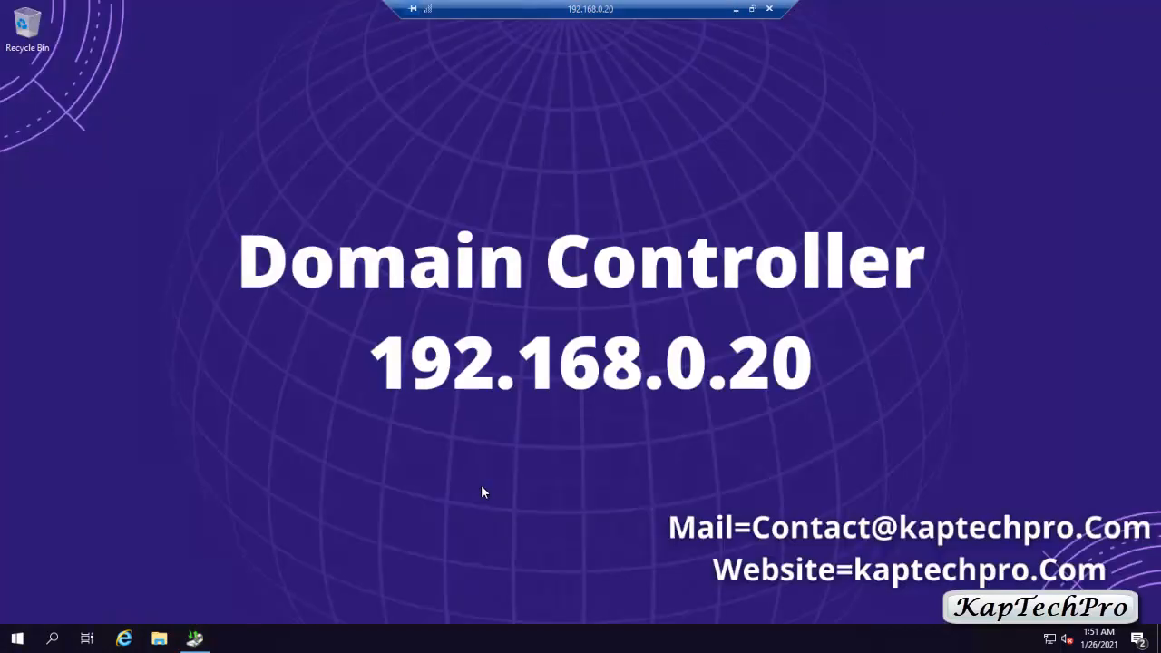
key(super+r)
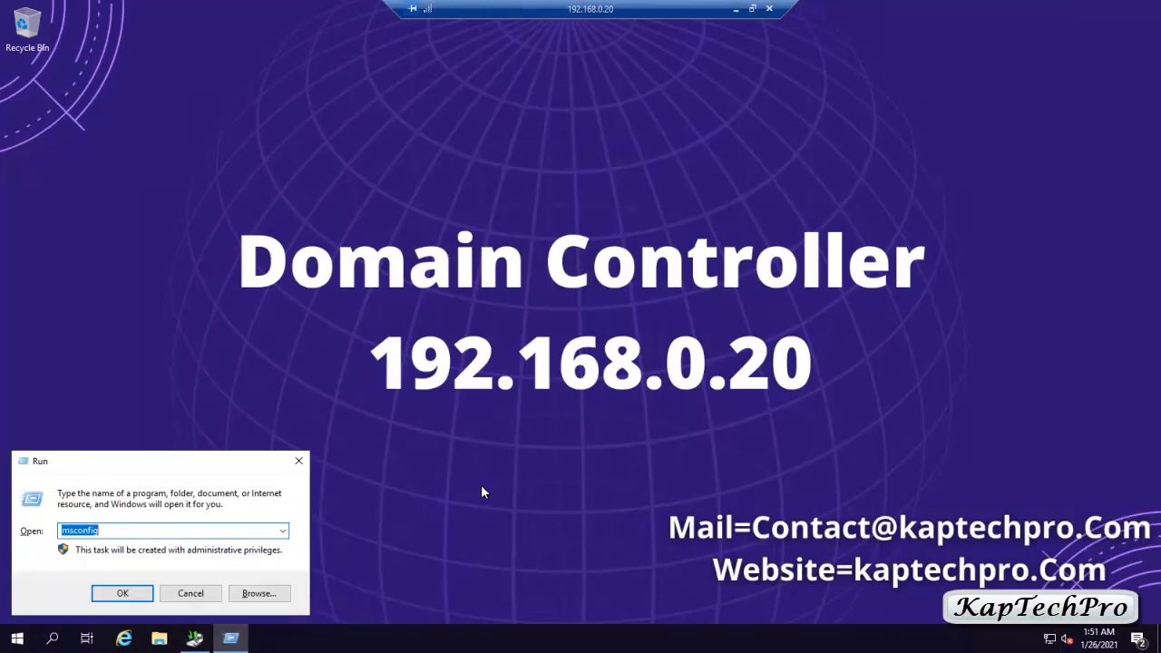
click(109, 530)
click(122, 594)
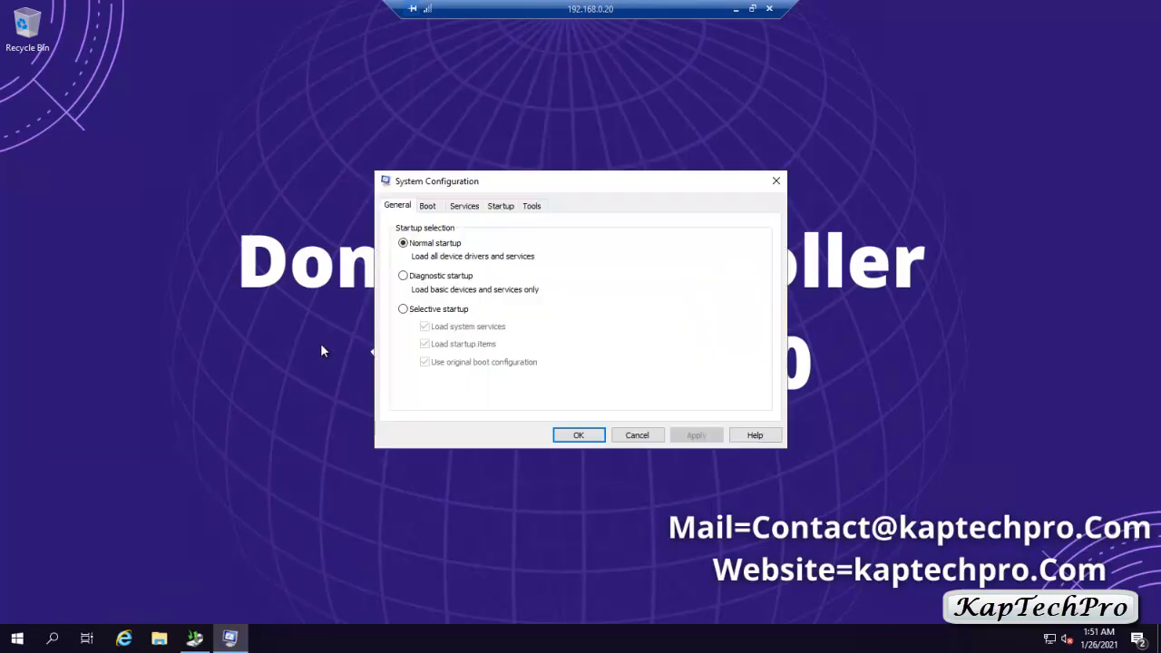
- Enable Safe boot with Active Directory repair on the Boot tab and apply it
click(434, 209)
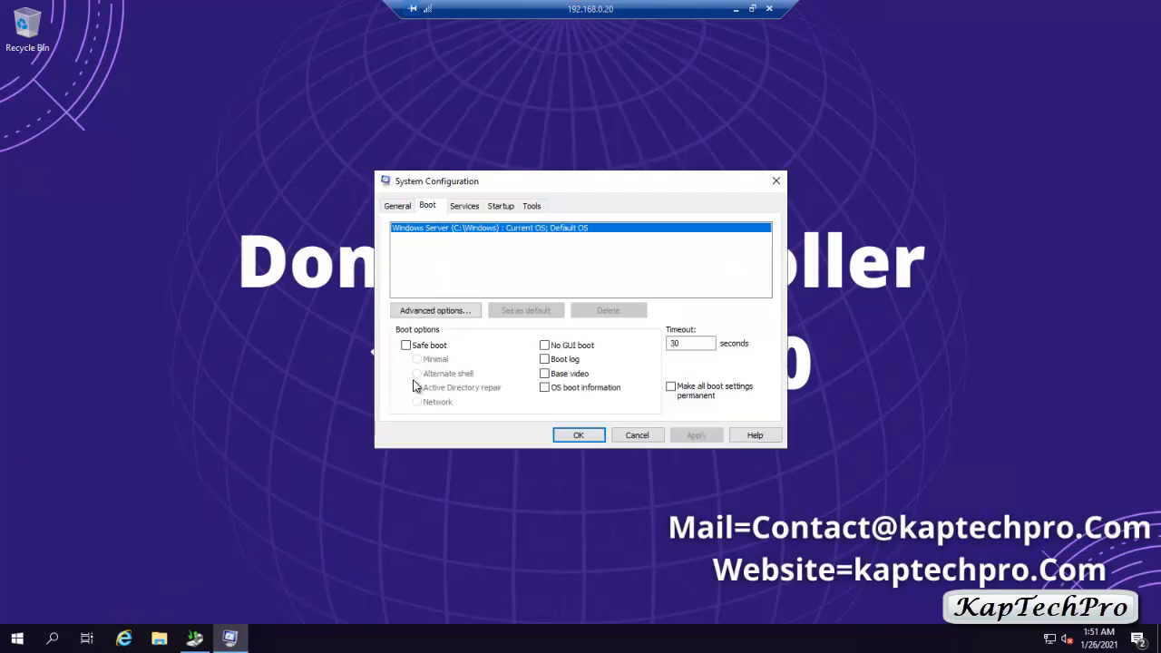
click(407, 346)
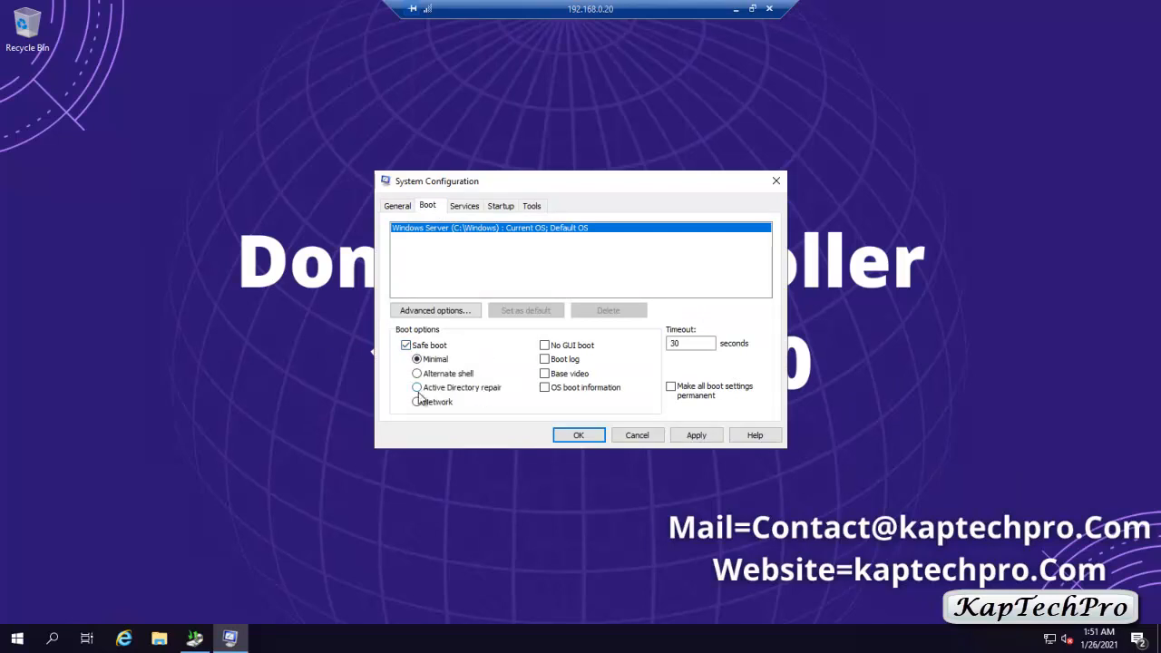
click(416, 387)
click(696, 436)
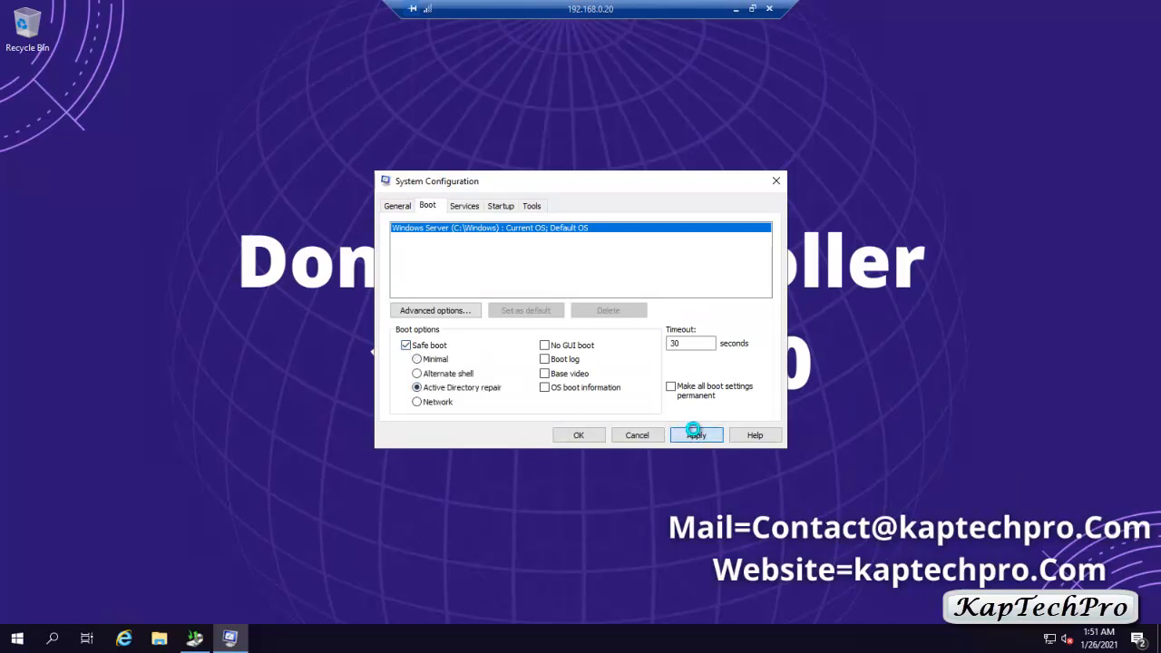
click(564, 433)
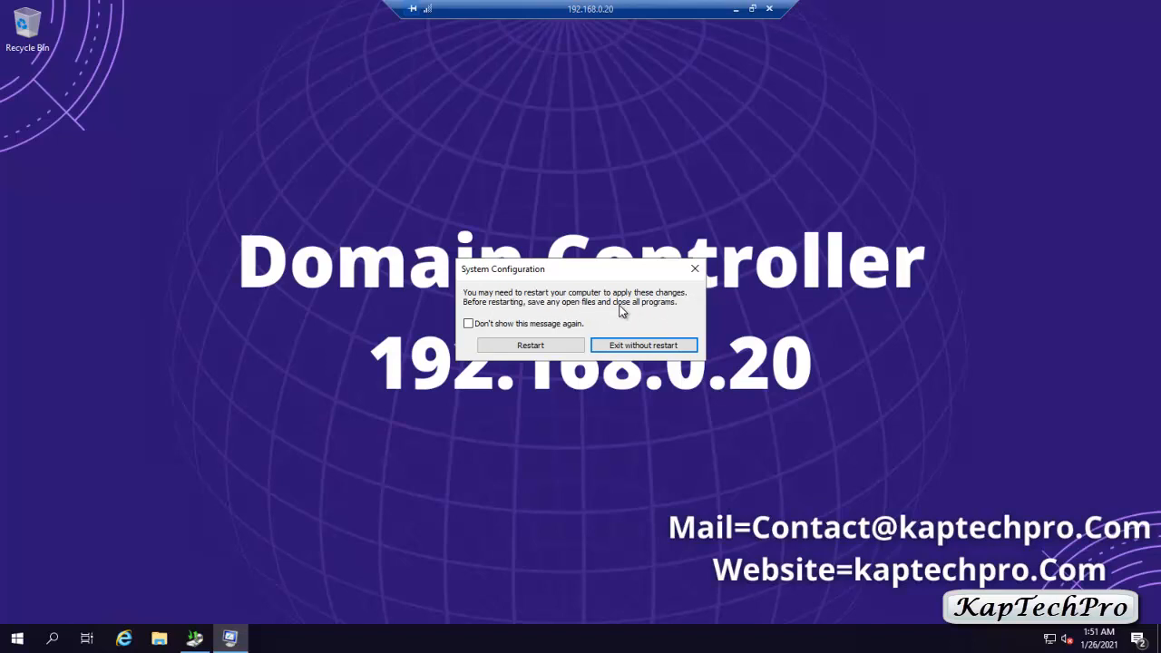
- Restart into Safe Mode, then open Server Manager's Tools menu
click(542, 346)
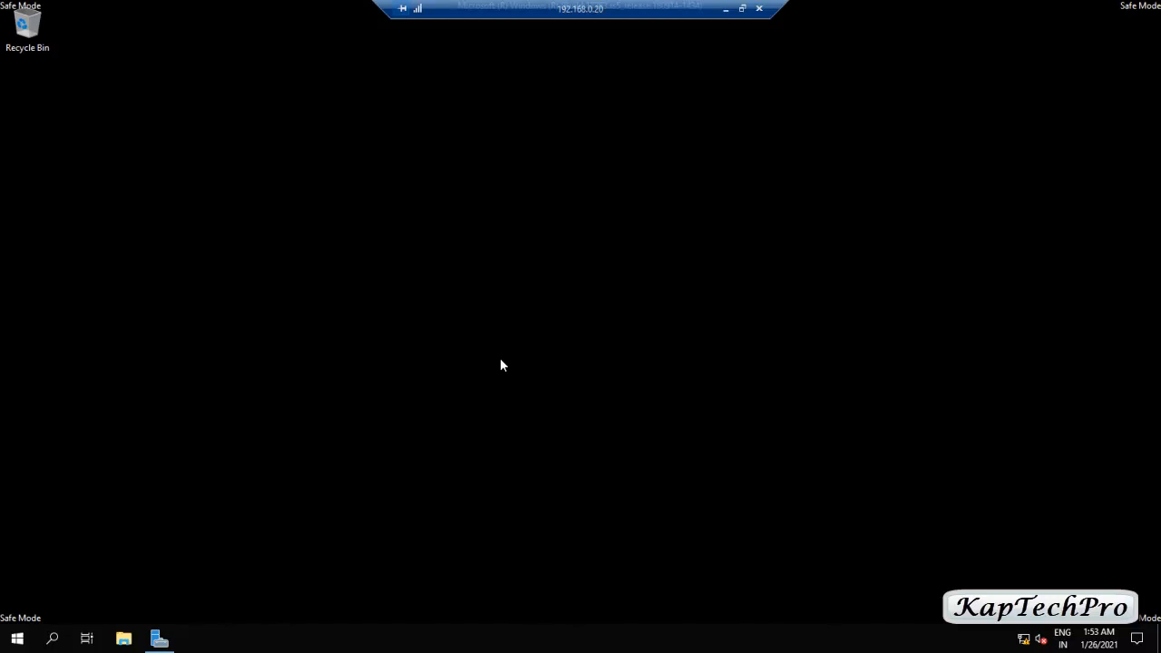
click(156, 637)
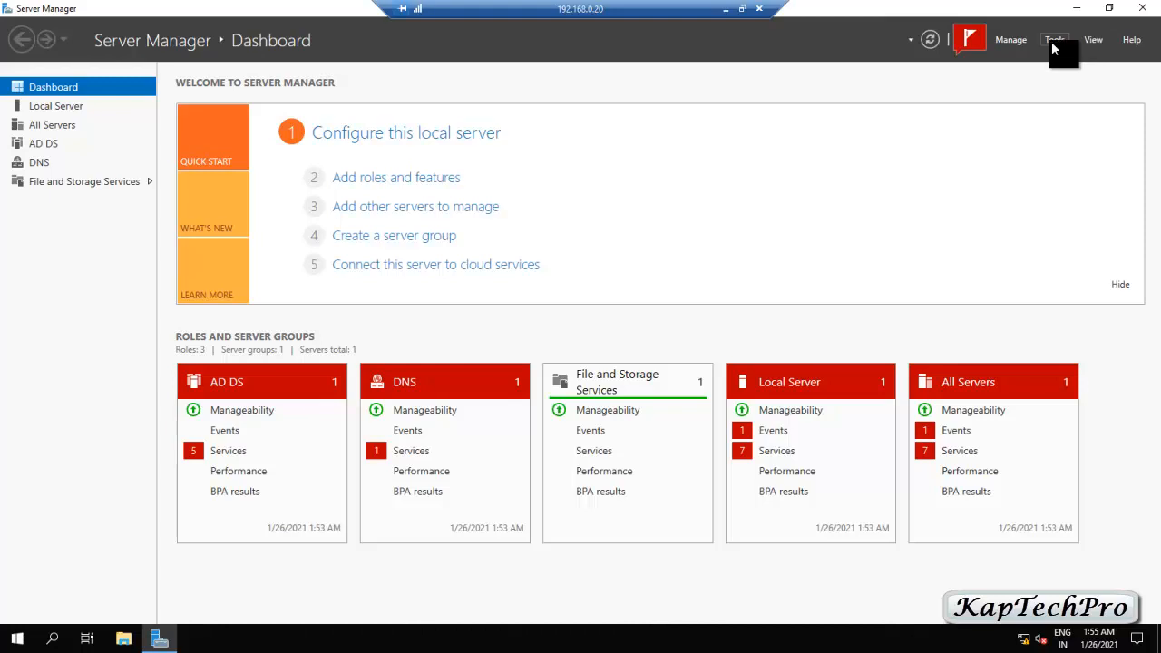
click(1053, 40)
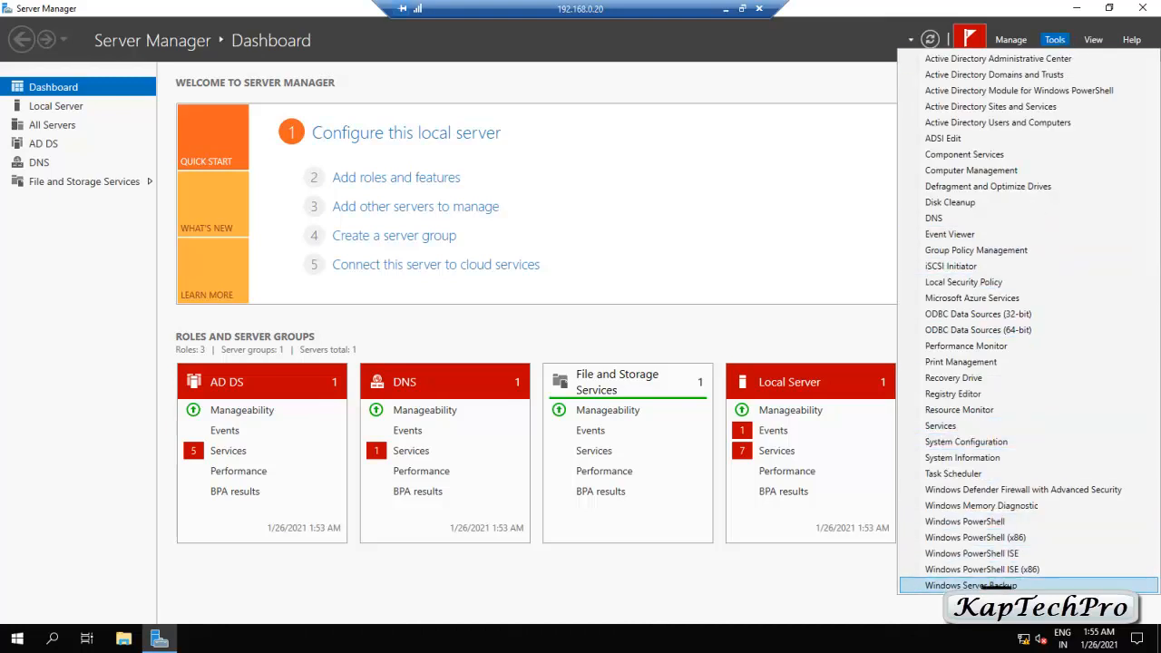
- Launch Windows Server Backup and start a System state recovery from the 1/25/2021 9:40 AM backup
click(970, 586)
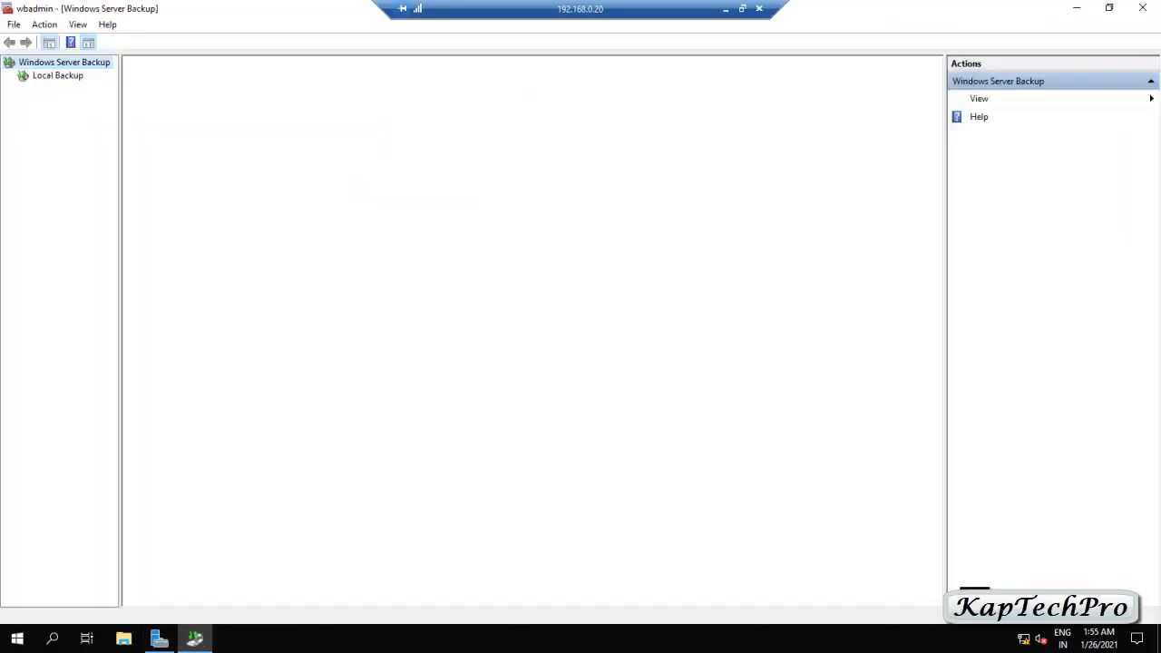
click(30, 78)
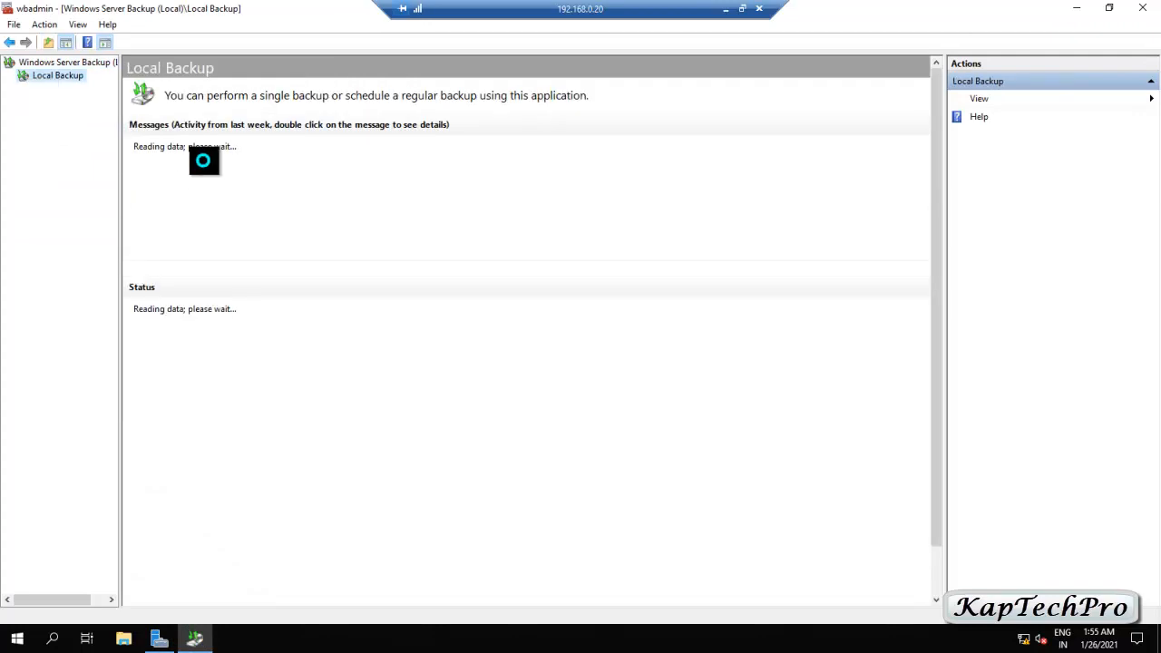
click(987, 133)
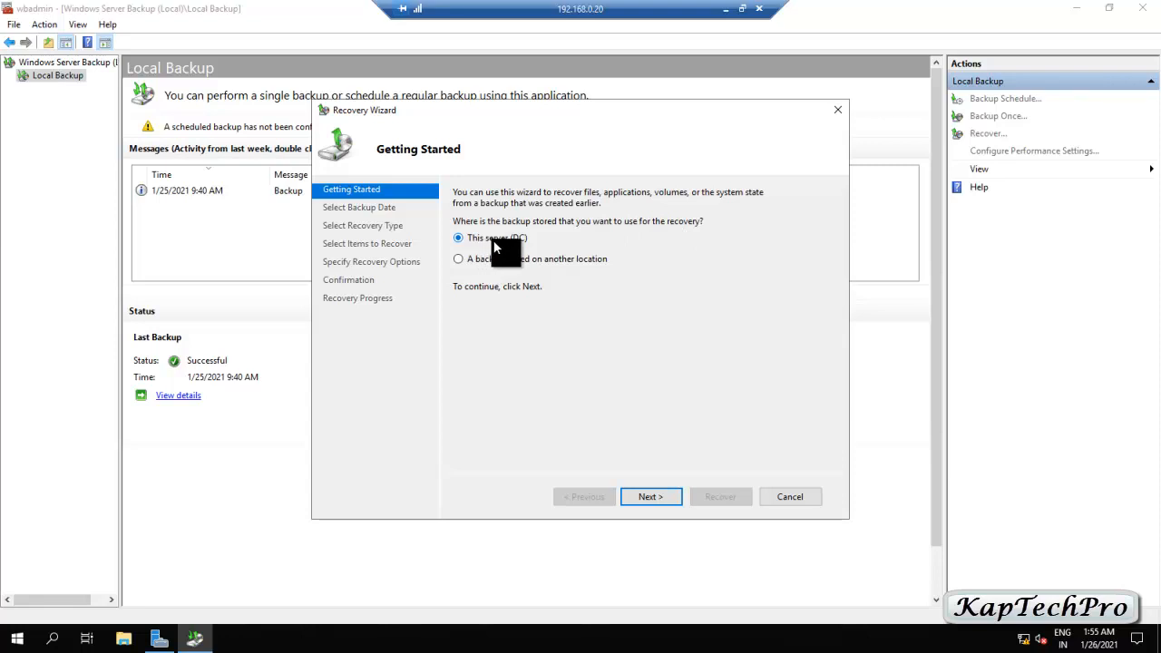
click(642, 496)
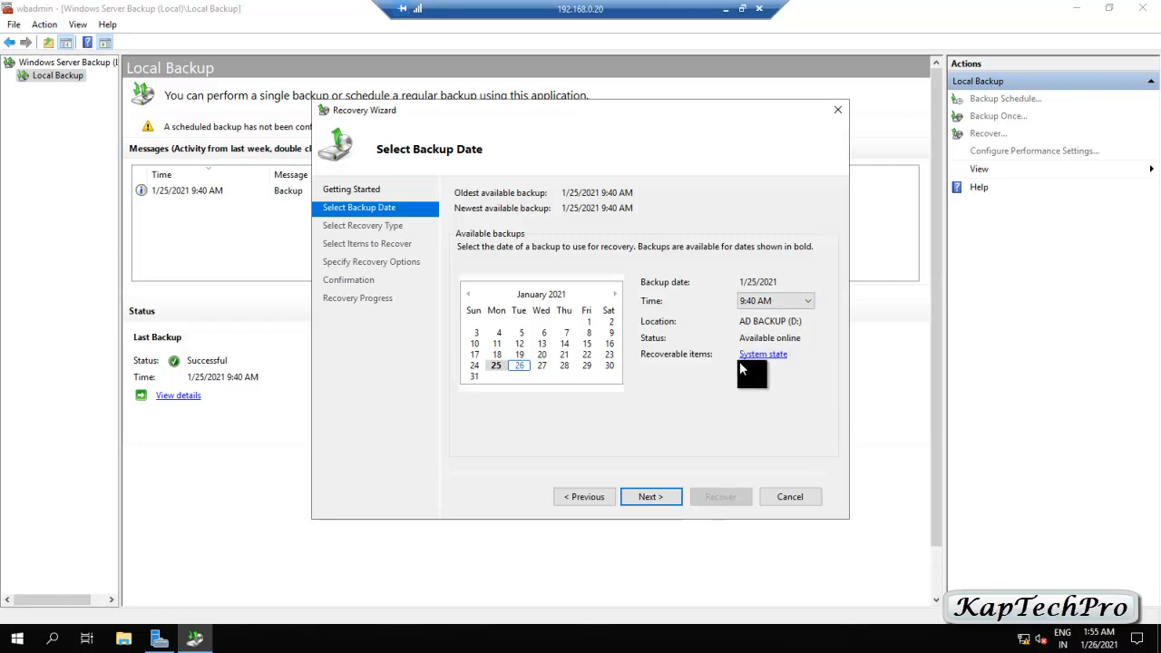
click(660, 496)
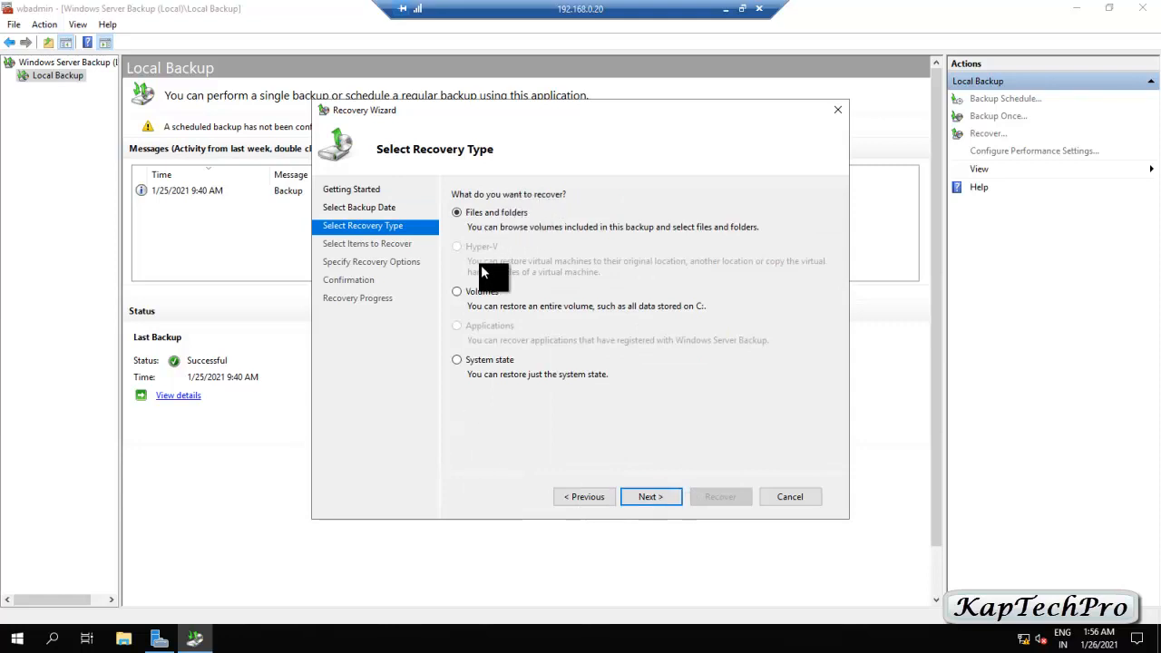
click(458, 360)
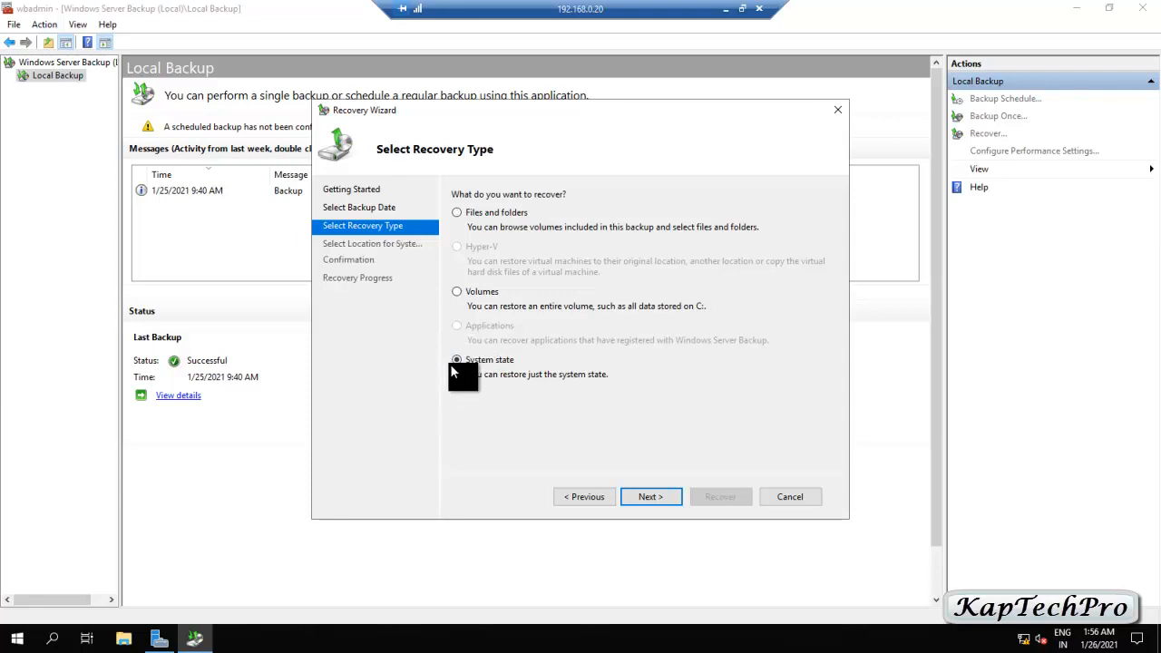
- Proceed with an authoritative restore to the original location, acknowledging the resynchronization warning
click(642, 498)
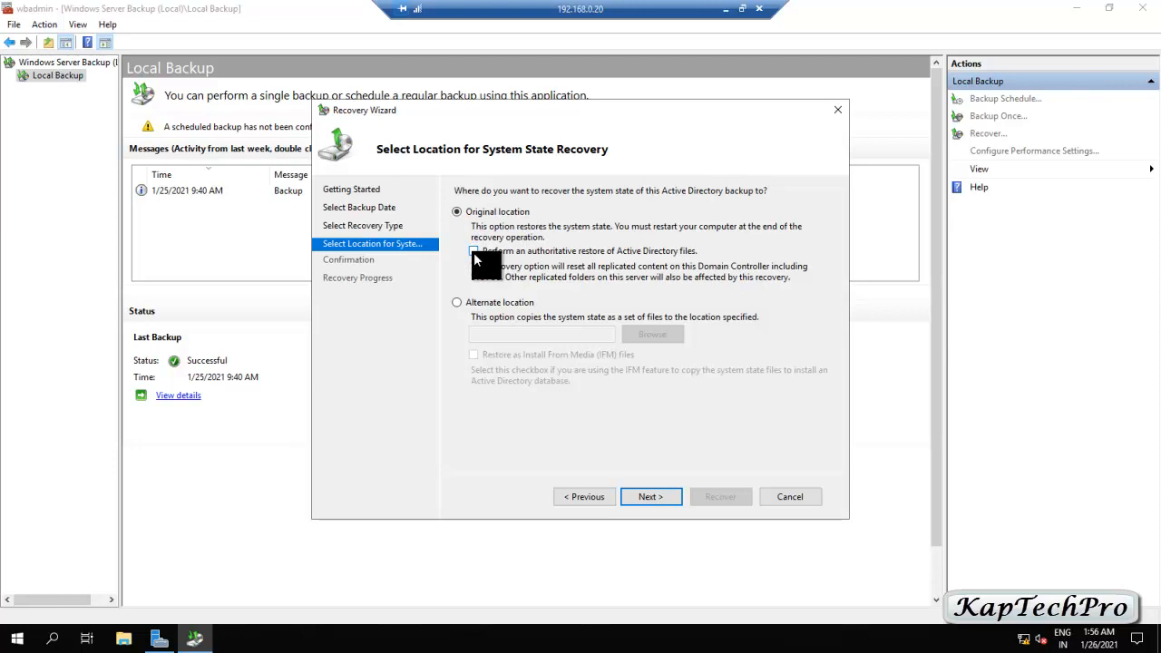
click(649, 499)
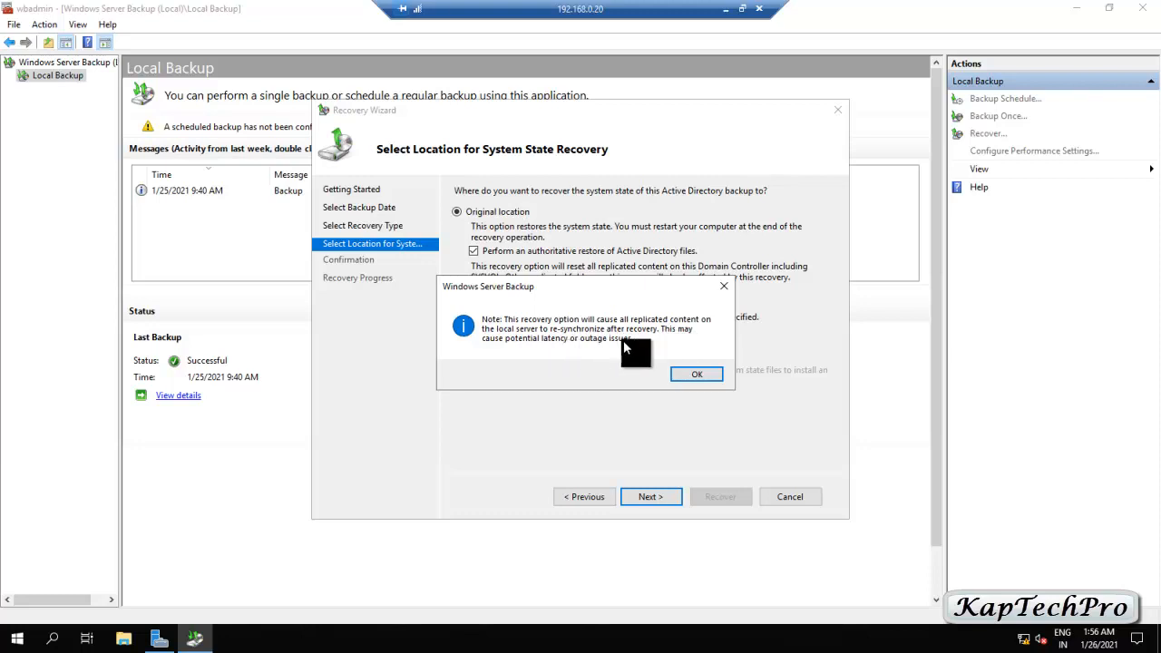
click(695, 377)
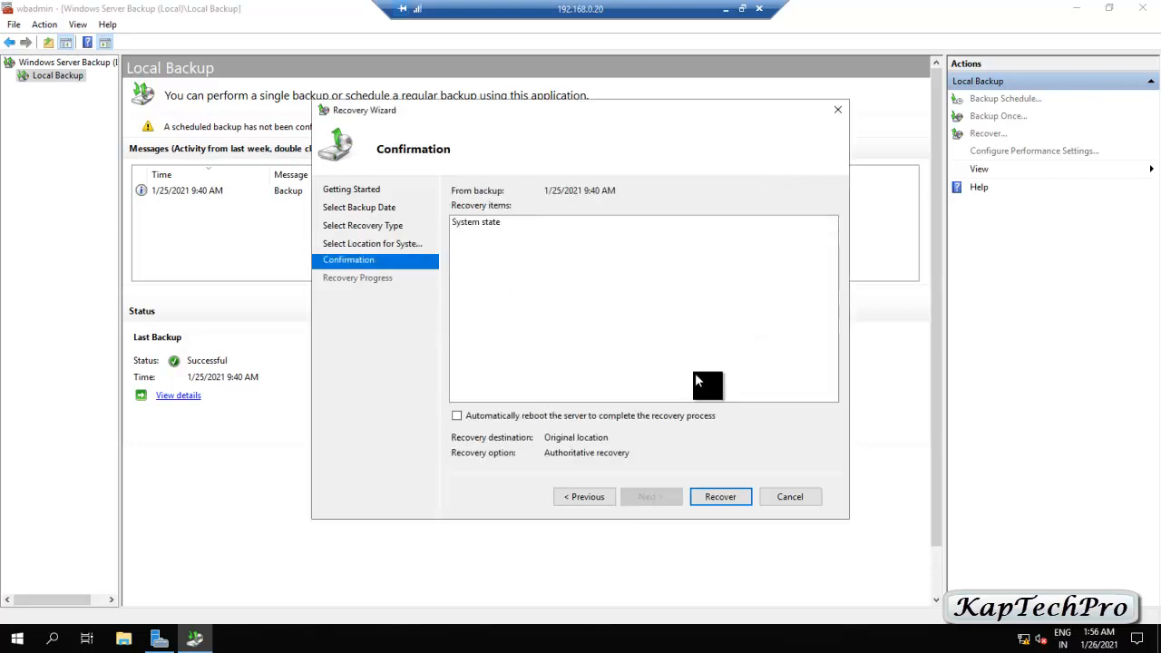
- Run and confirm the recovery, restart when complete, and dismiss the wbadmin completion message
click(711, 497)
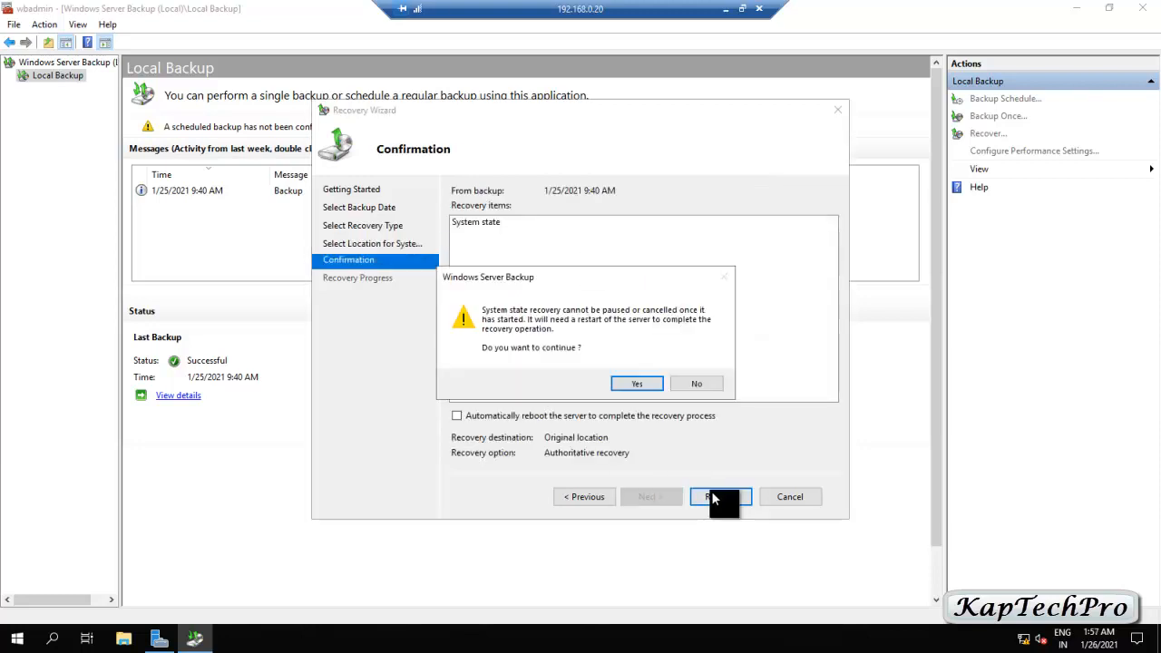
click(624, 384)
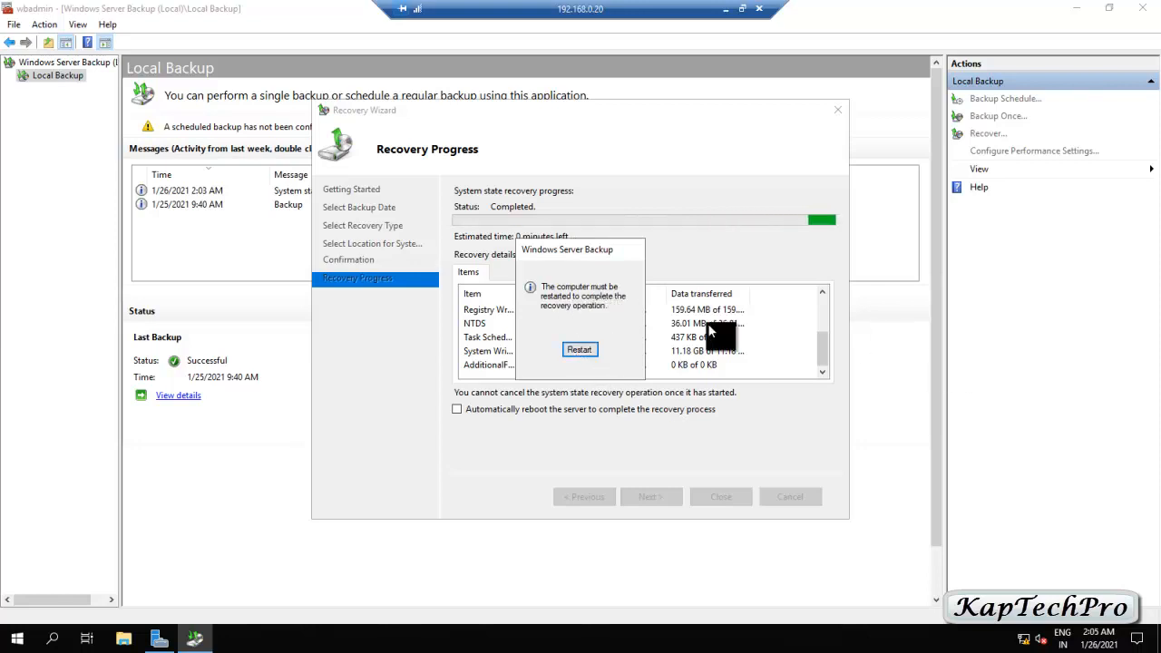
click(586, 350)
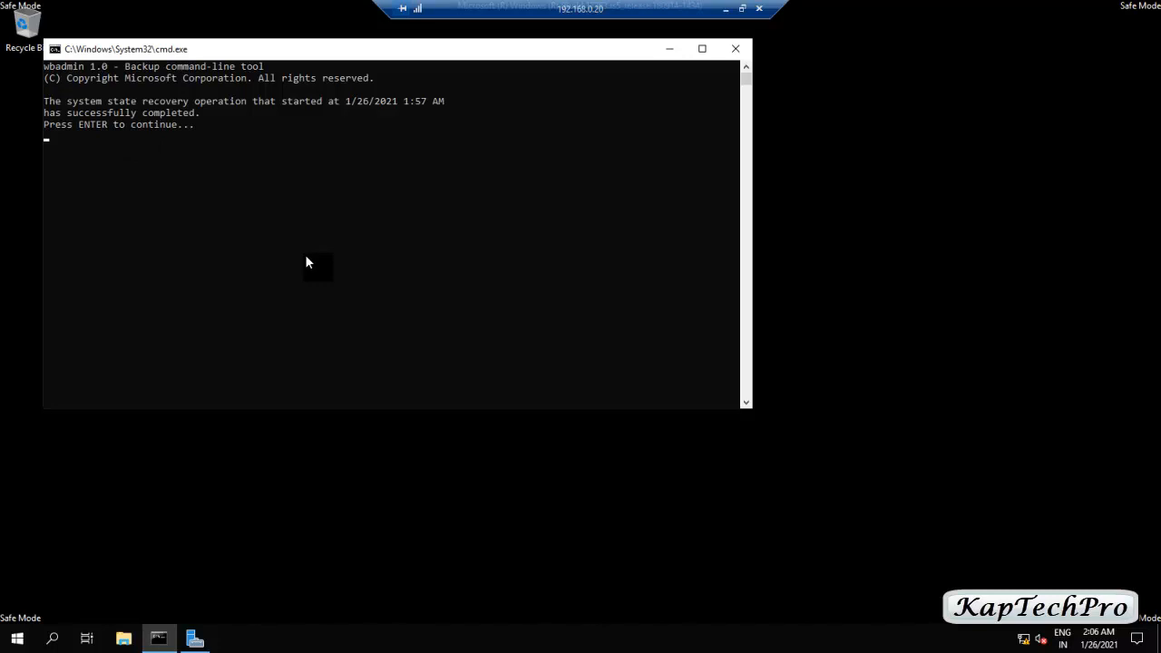
key(Return)
drag(587, 7, 552, 7)
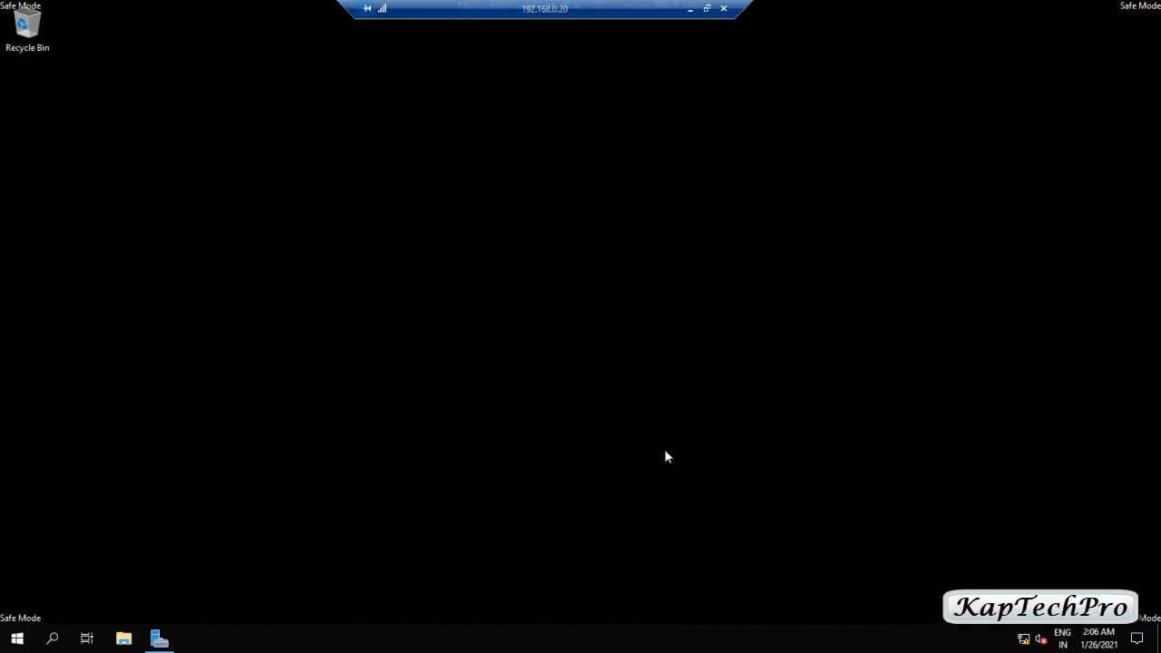
- Via msconfig, switch back to Normal startup, apply it, and restart the server
key(super+r)
text(msconfig)
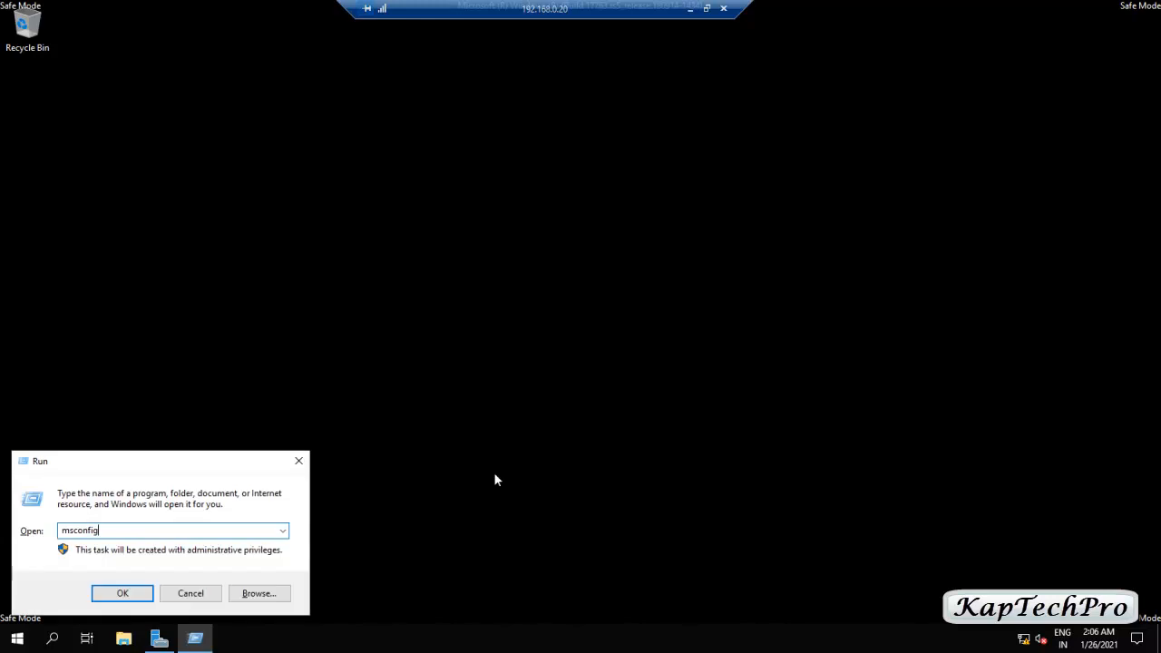
key(Return)
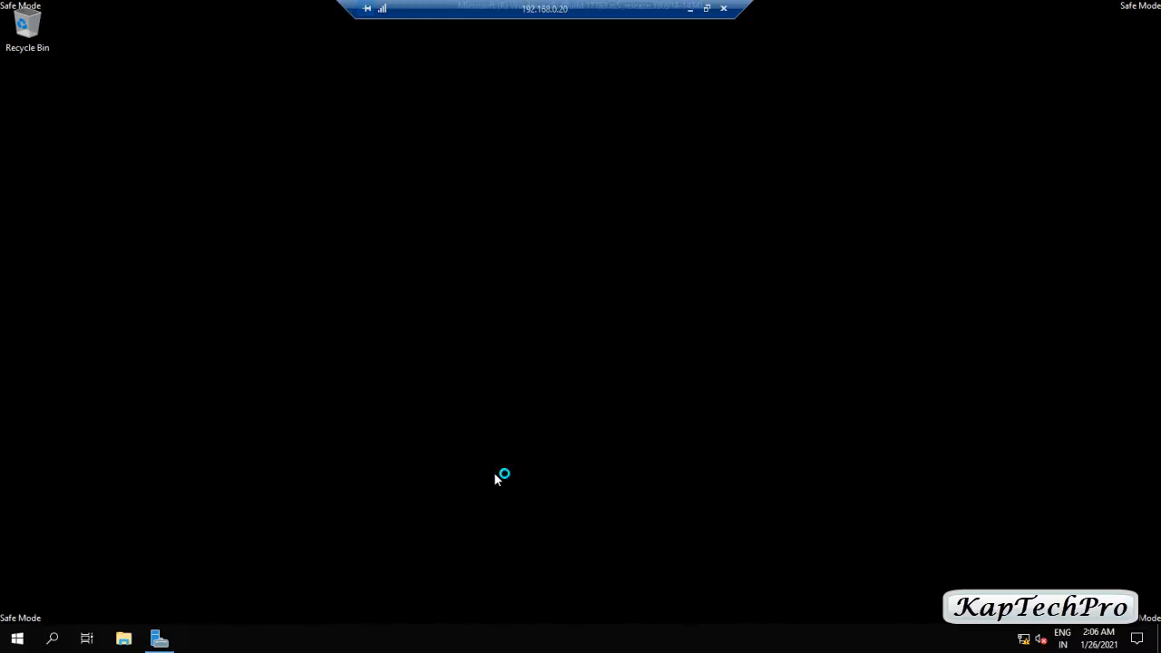
click(423, 210)
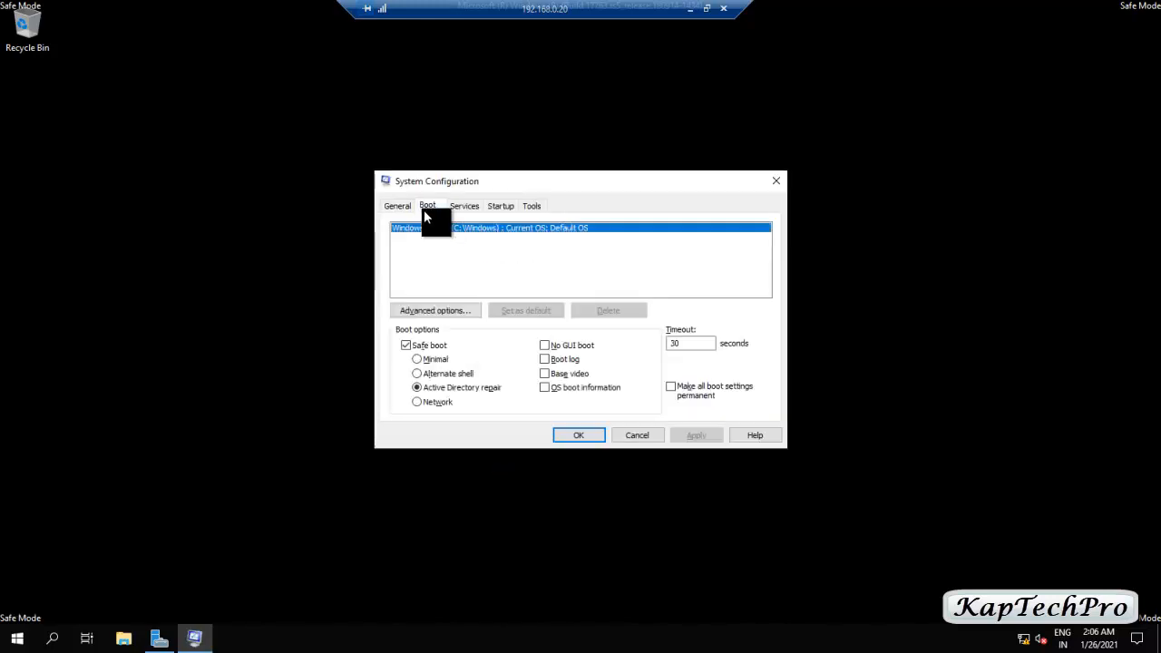
click(406, 345)
click(407, 346)
click(399, 205)
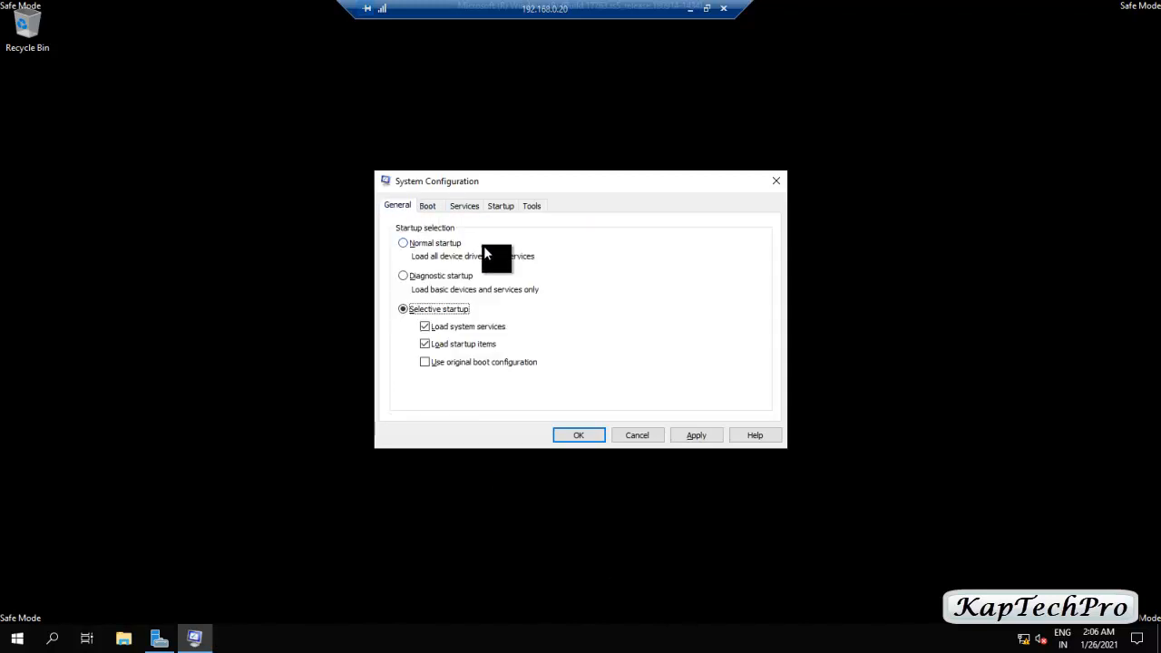
click(409, 241)
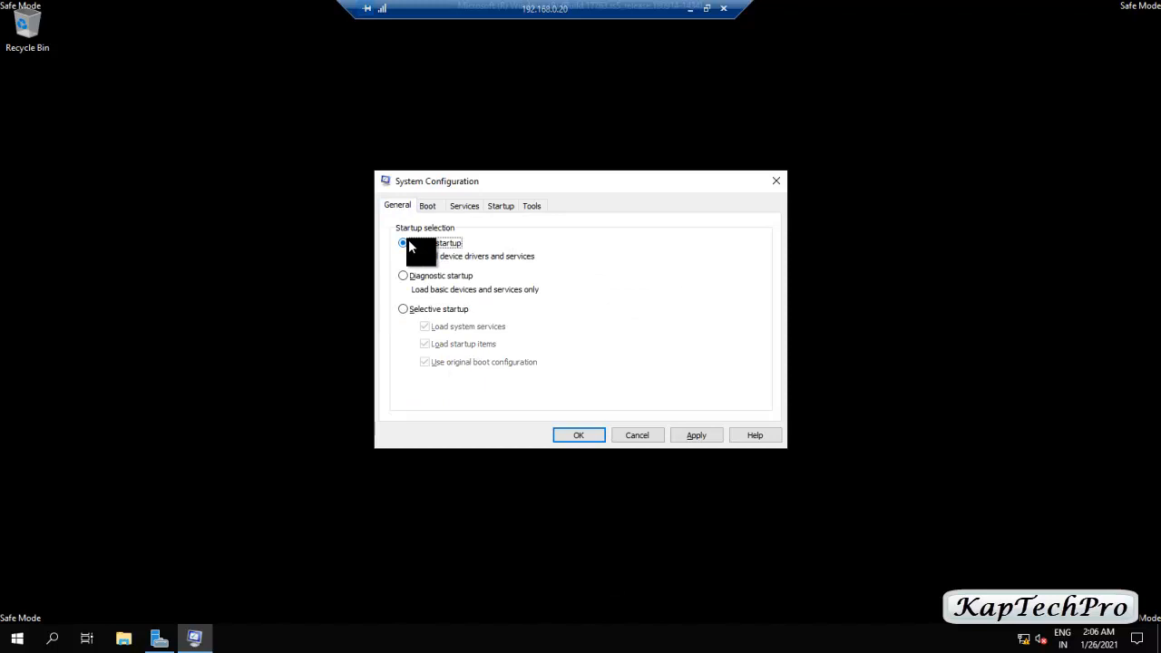
click(692, 435)
click(578, 435)
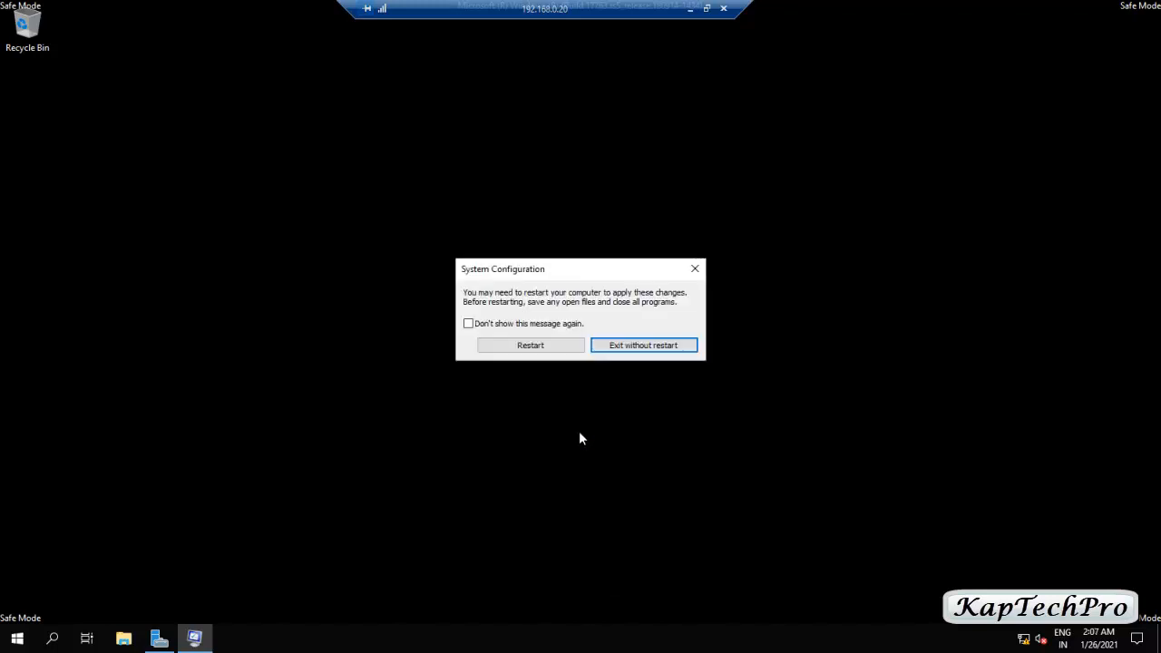
click(519, 347)
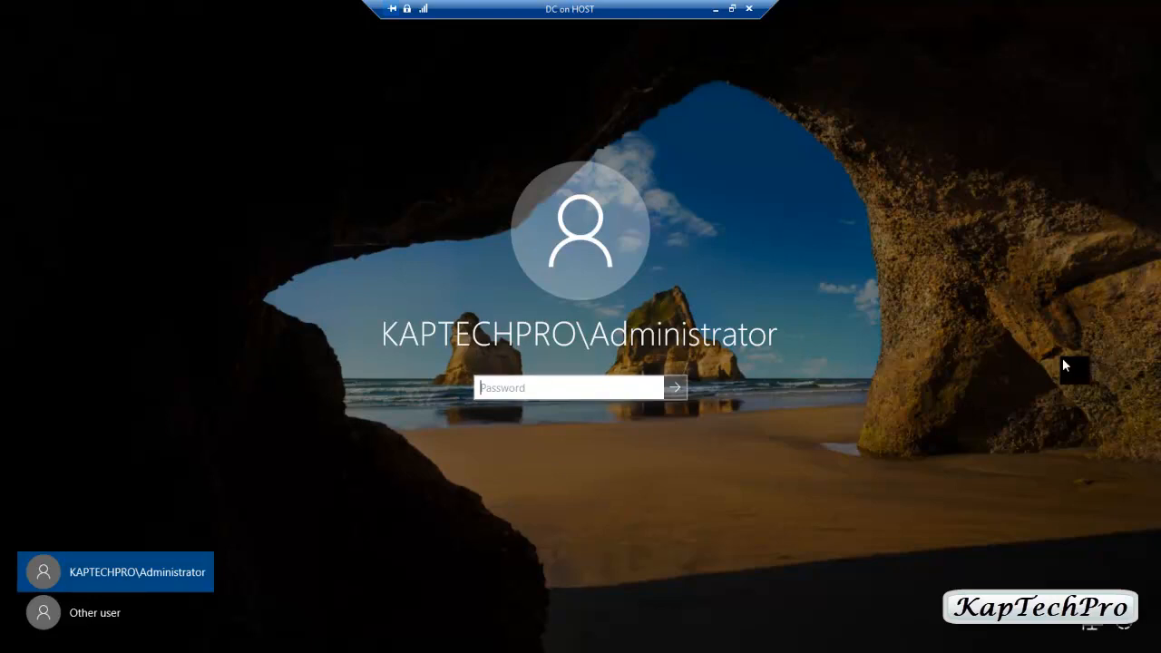
- Sign in with the administrator password and bring up Server Manager
text(Pa$$w0rd)
key(Return)
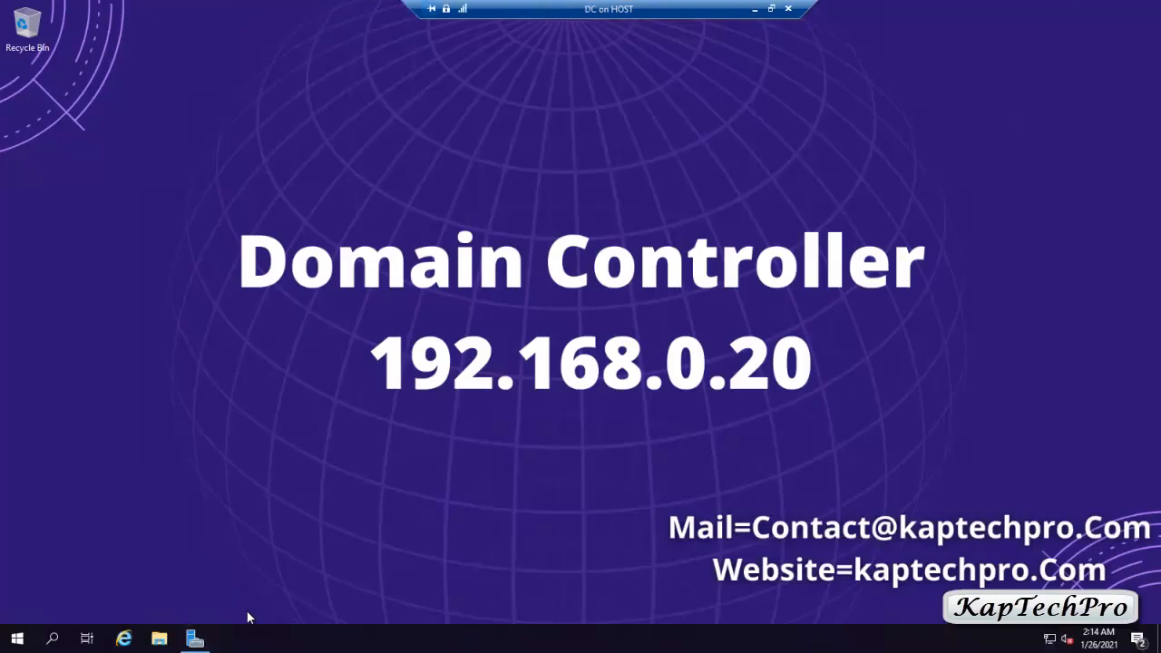
mouse_move(201, 638)
click(195, 638)
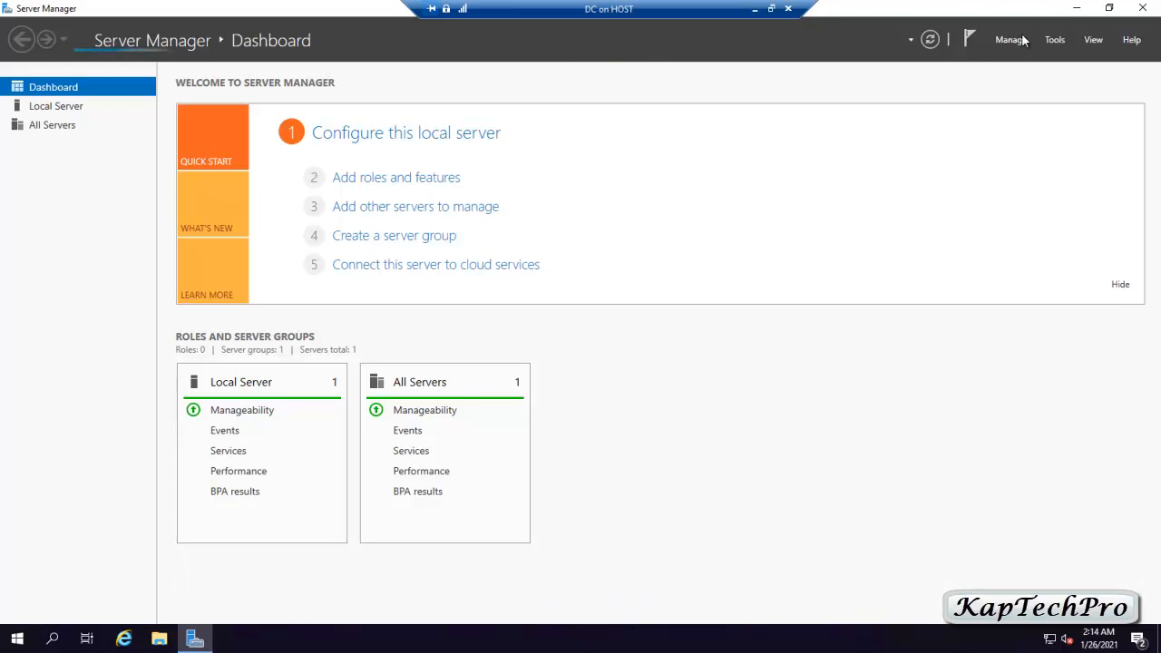
- Launch Active Directory Users and Computers from Server Manager's Tools menu
click(1058, 40)
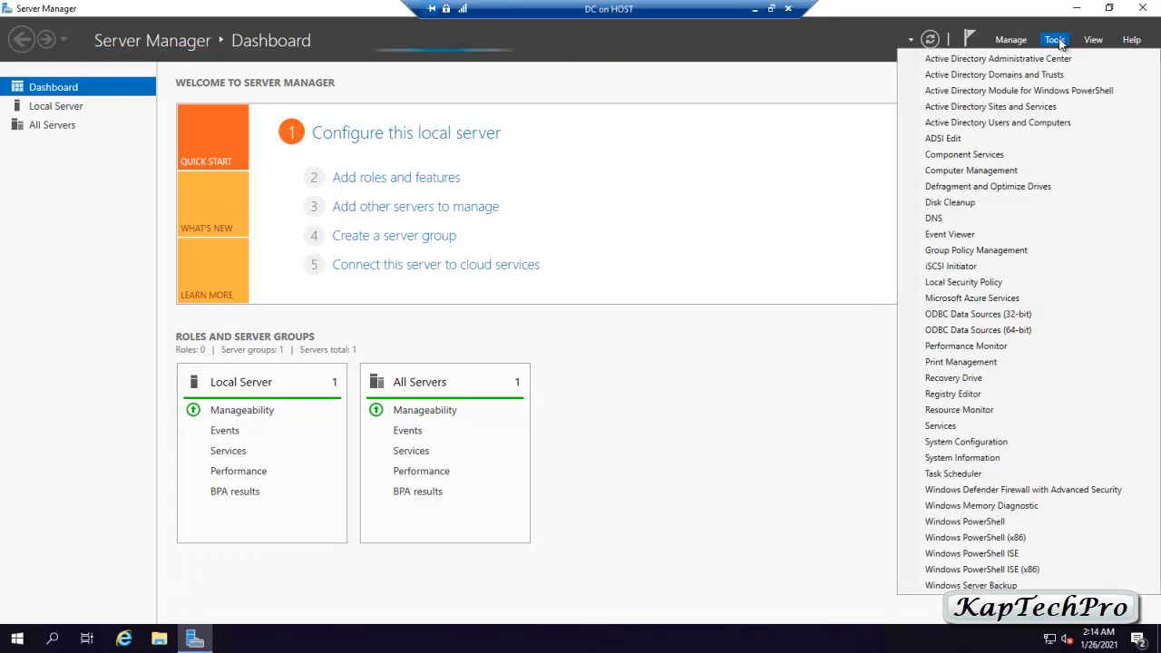
click(998, 123)
mouse_move(230, 638)
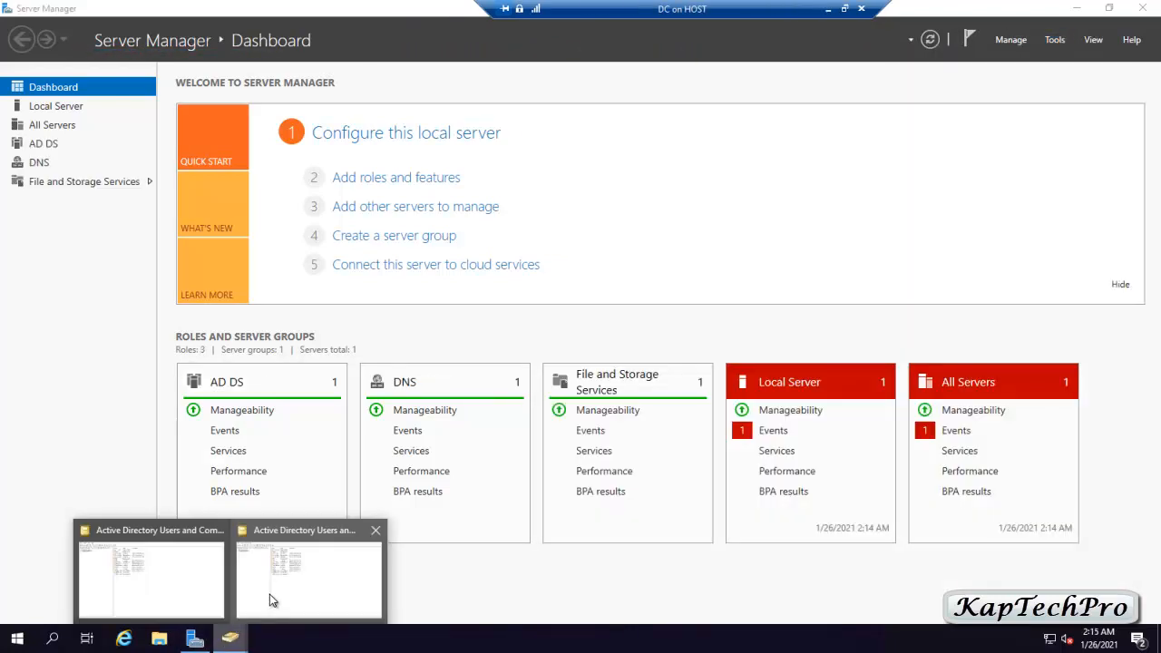
click(269, 594)
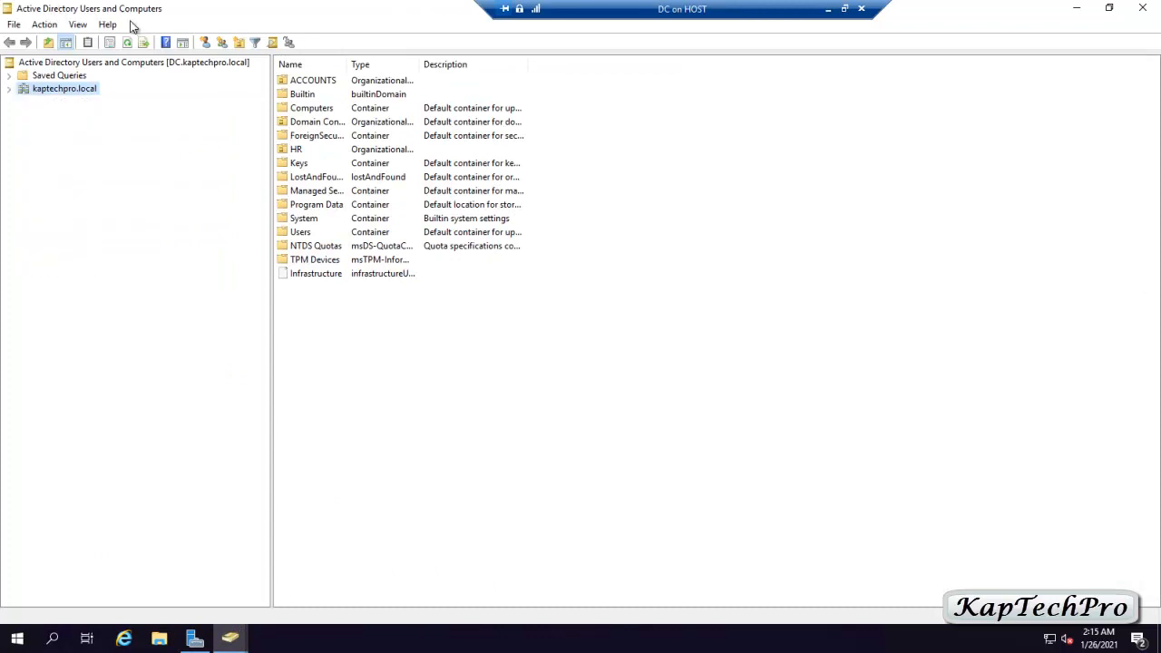
- Expand kaptechpro.local, confirm ACCOUNTS and HR hold their users, check Computers, then close the console
click(9, 88)
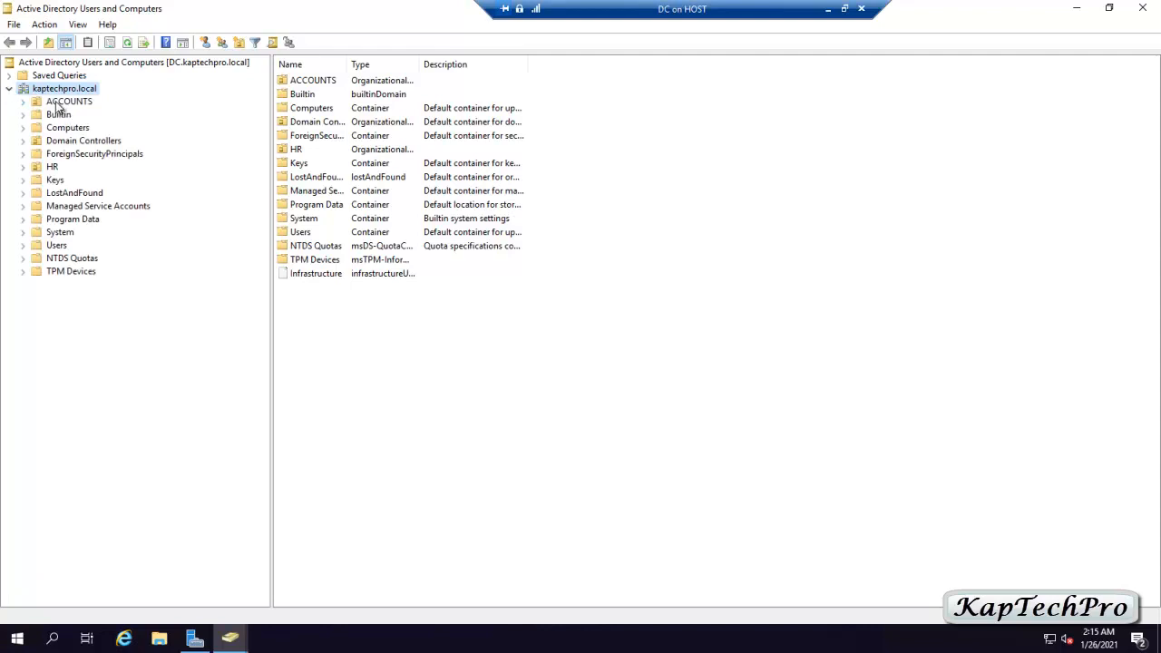
click(56, 101)
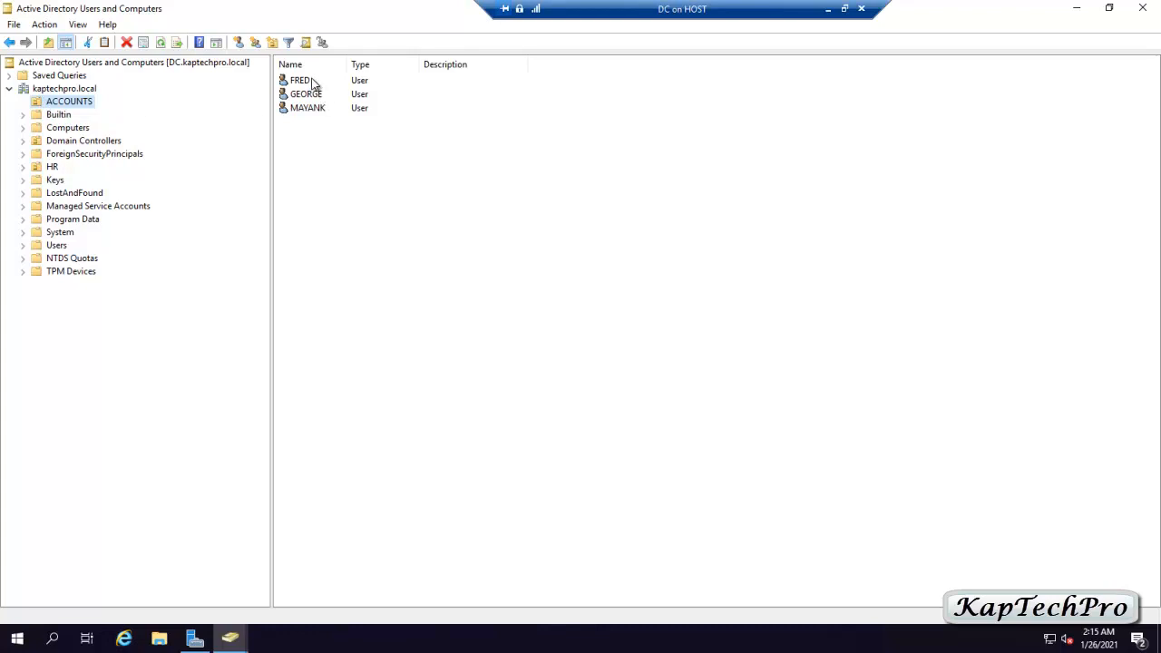
click(48, 169)
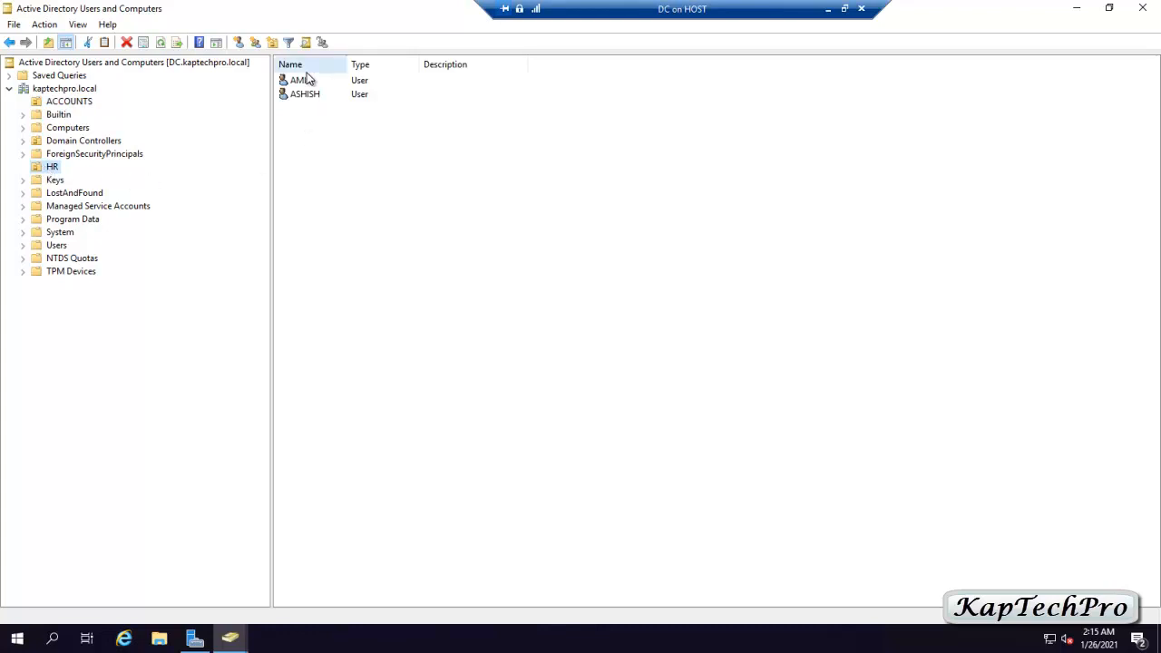
click(60, 130)
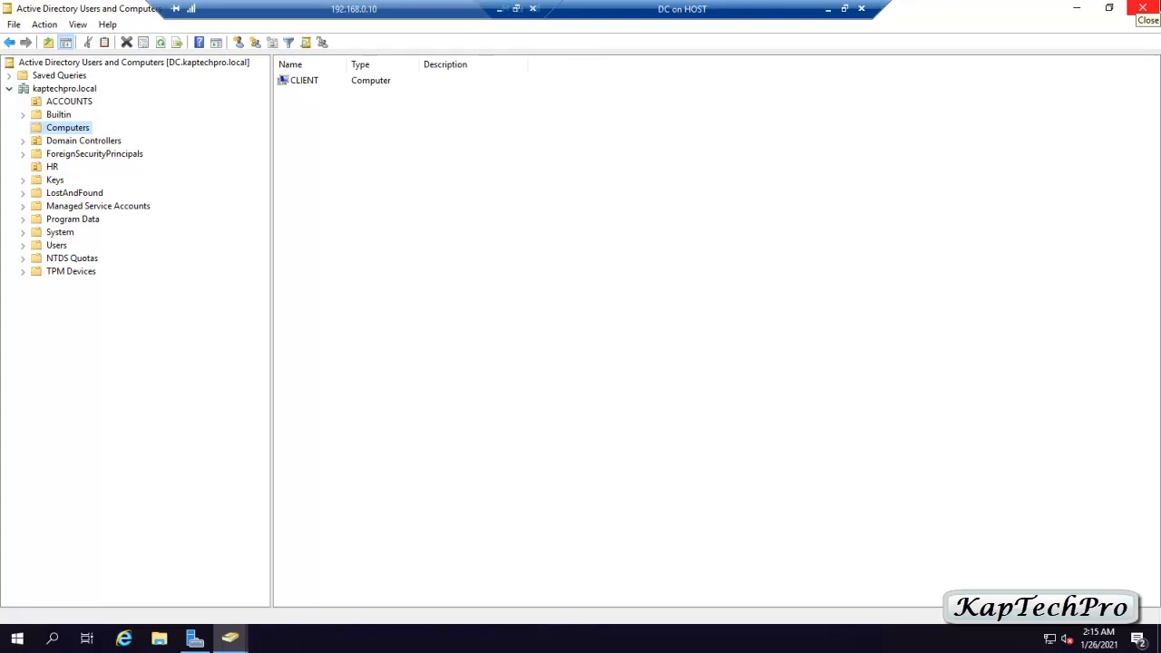
click(1143, 9)
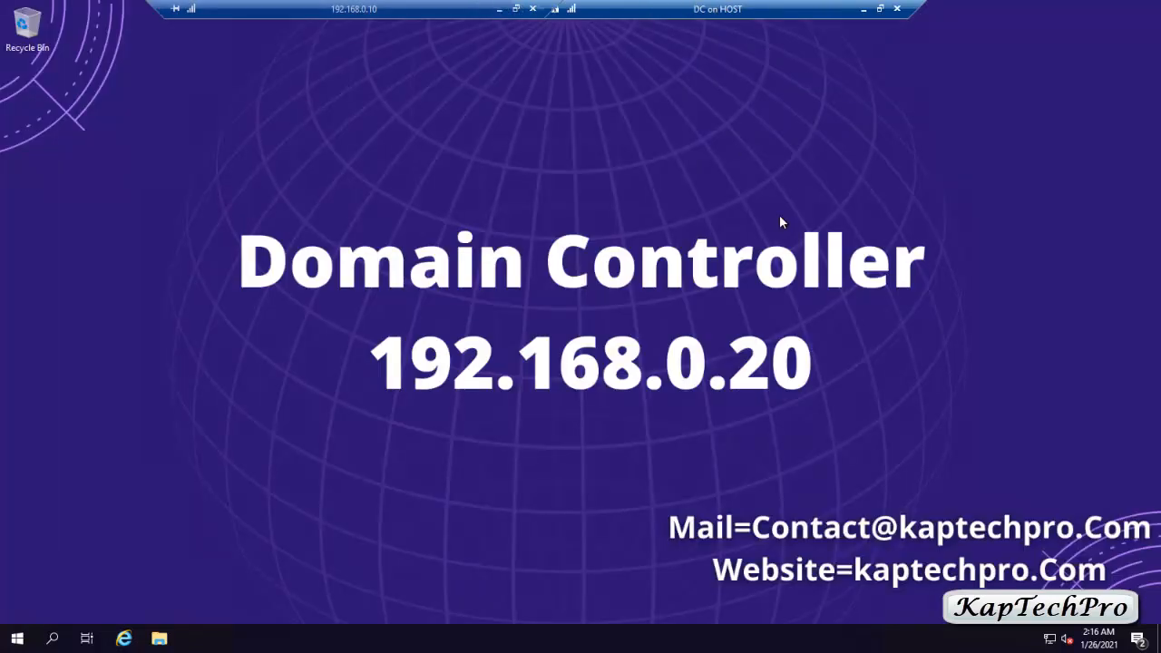